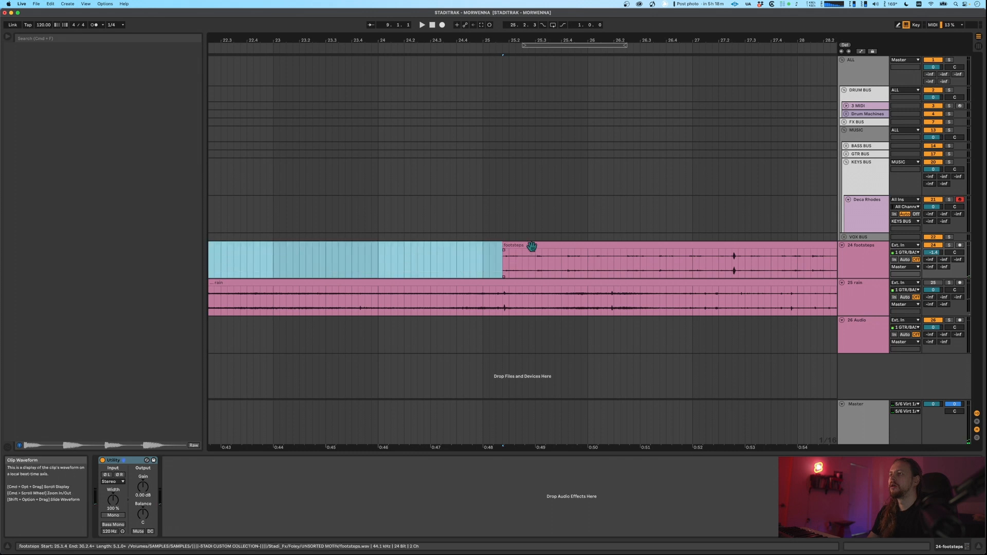
# - Move the footsteps audio track into the DRUM BUS group
pyautogui.click(533, 247)
pyautogui.scroll(-5, 561, 247)
pyautogui.click(868, 265)
pyautogui.moveTo(866, 263); pyautogui.dragTo(870, 111)
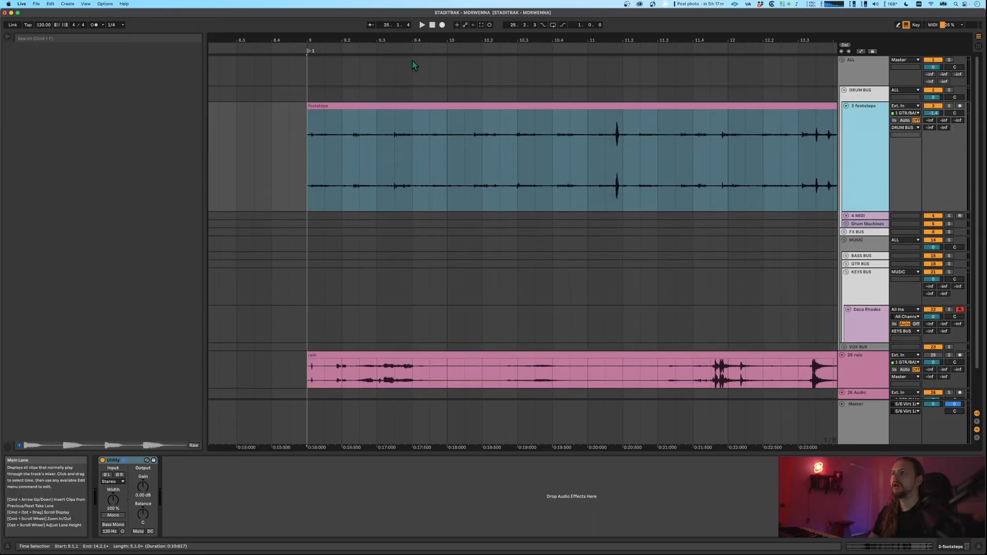
# - Trim the footsteps clip to begin on the first footstep at bar 9 and set the project tempo to 102 BPM
pyautogui.moveTo(301, 36); pyautogui.dragTo(374, 107)
pyautogui.moveTo(387, 107); pyautogui.dragTo(355, 127)
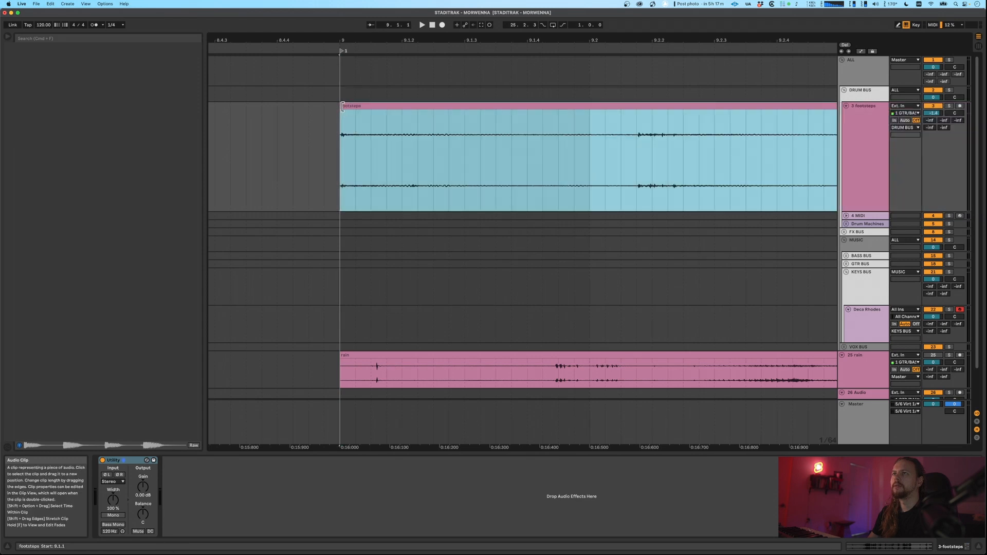
pyautogui.moveTo(444, 38); pyautogui.dragTo(443, 19)
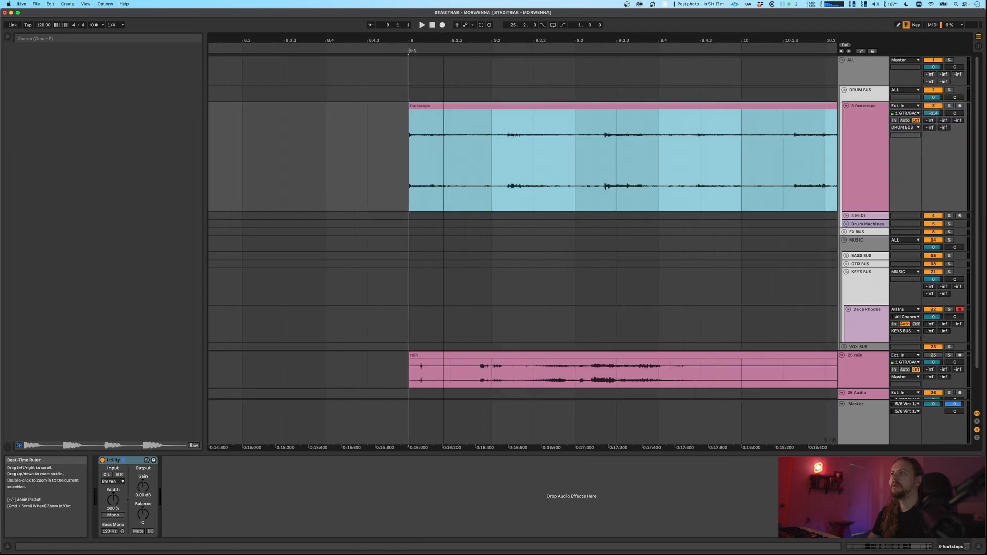
pyautogui.moveTo(43, 25); pyautogui.dragTo(43, 34)
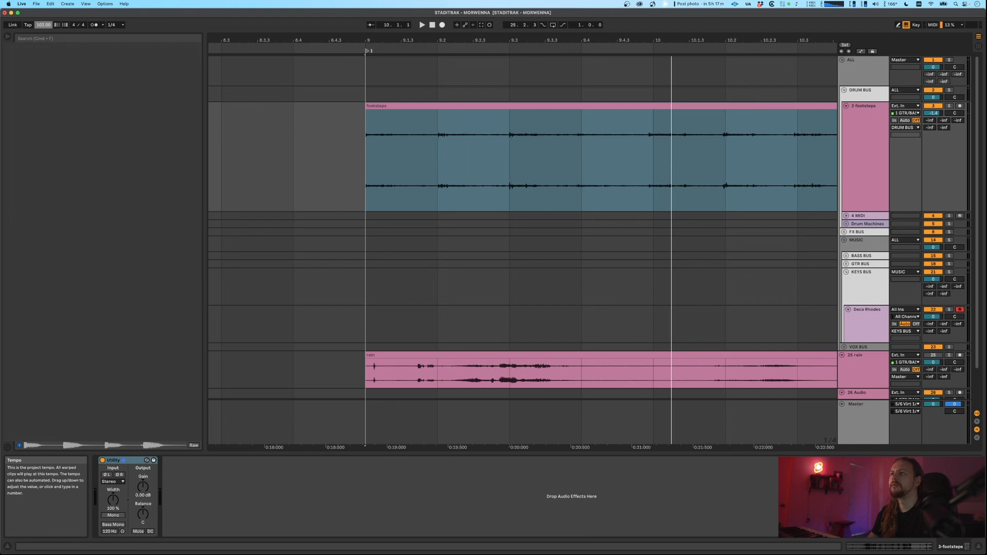
# - Open the footsteps clip's waveform and raise the clip gain so the footsteps become louder
pyautogui.doubleClick(385, 105)
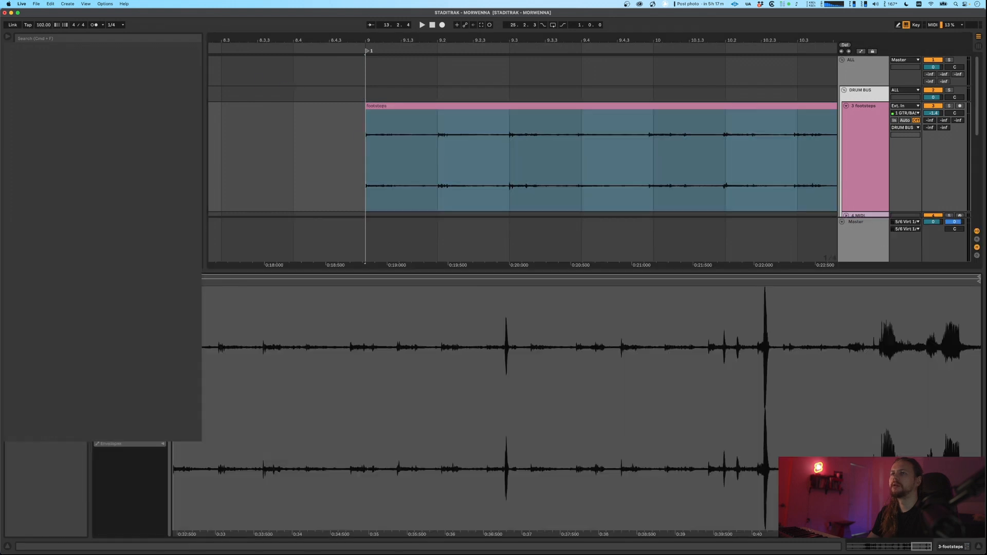
pyautogui.moveTo(103, 376); pyautogui.dragTo(103, 354)
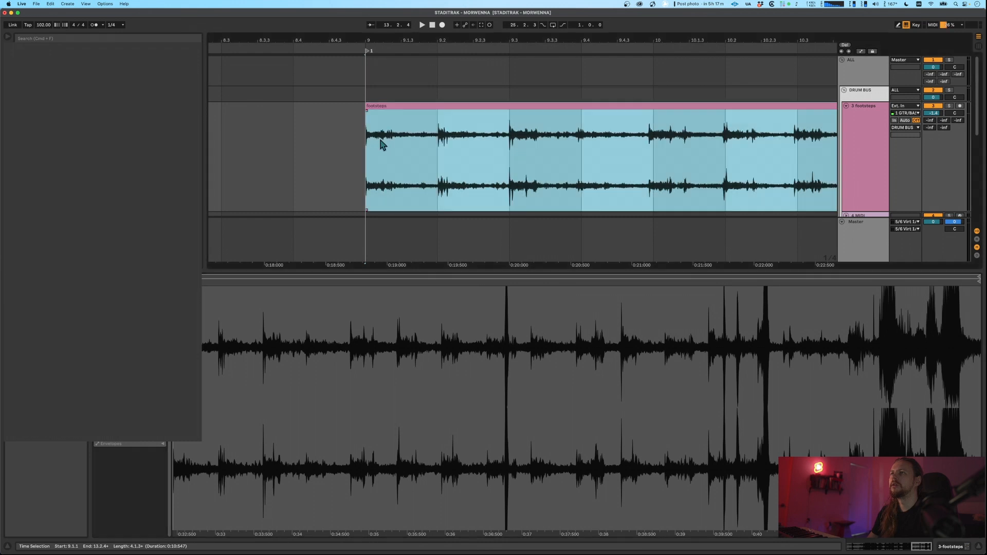
# - Split the footsteps clip at bar 10 and align the first bar's steps to the beats with warp markers
pyautogui.click(366, 156)
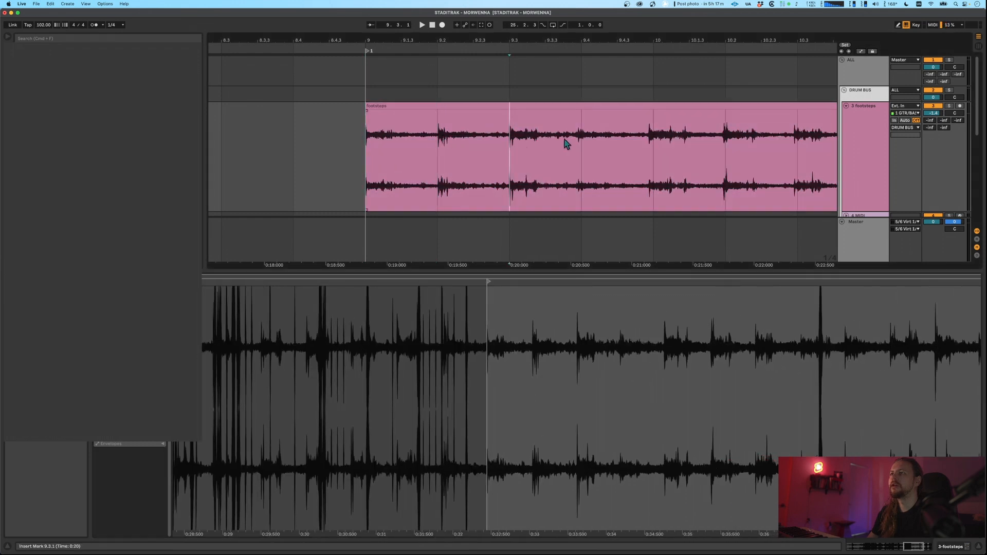
pyautogui.click(581, 141)
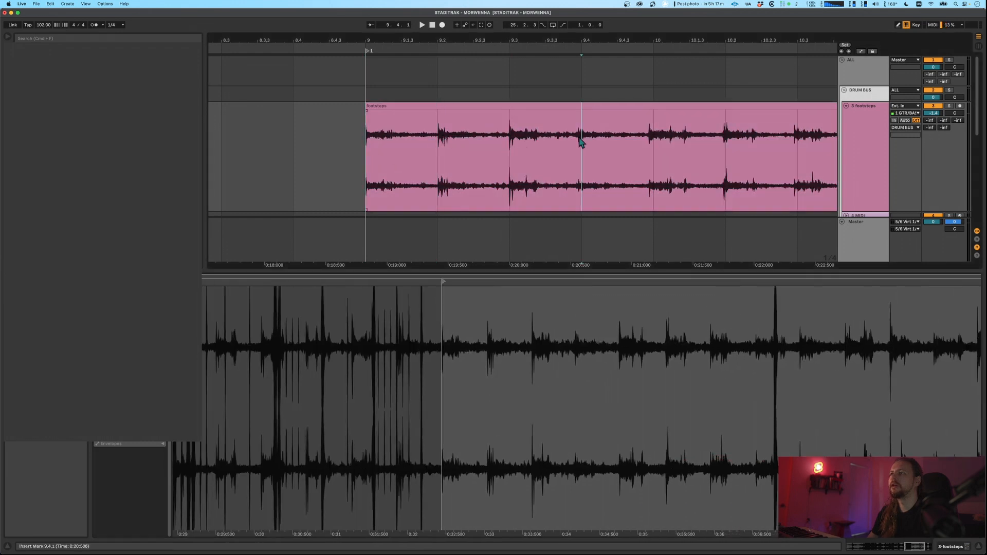
pyautogui.click(652, 136)
pyautogui.press('super+e')
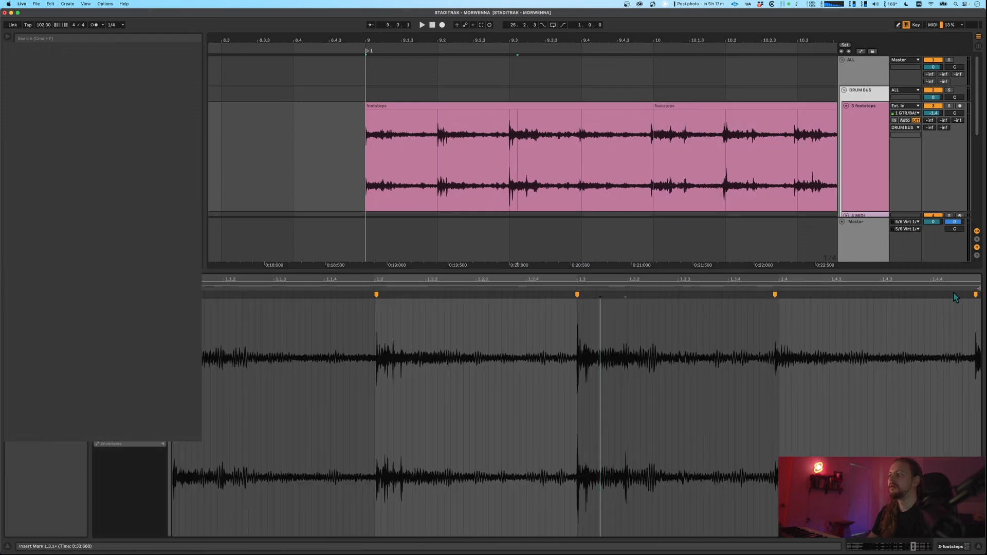
pyautogui.click(981, 294)
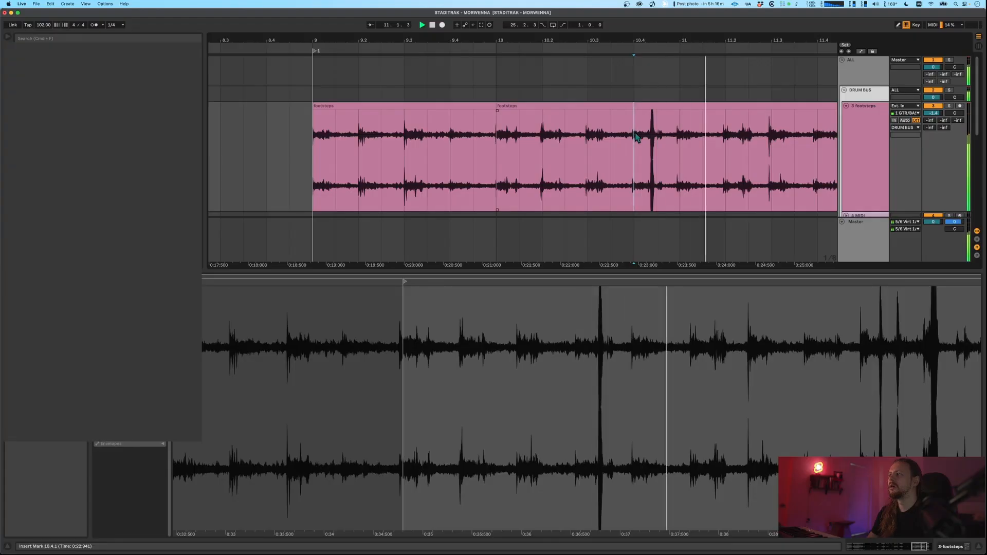
# - Stop playback and warp the second footsteps clip so its fourth step falls on beat 1.4
pyautogui.press('space')
pyautogui.click(553, 106)
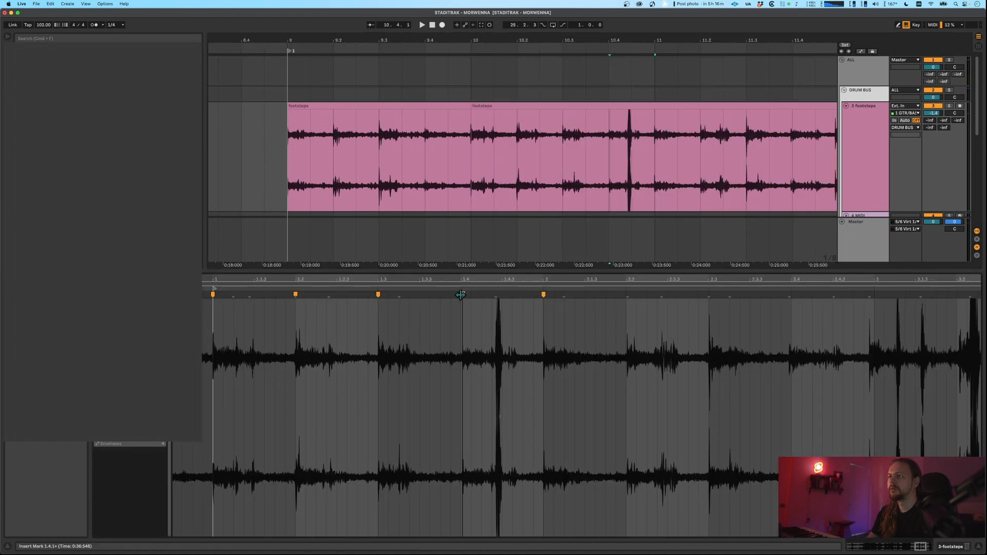
pyautogui.moveTo(463, 294); pyautogui.dragTo(461, 295)
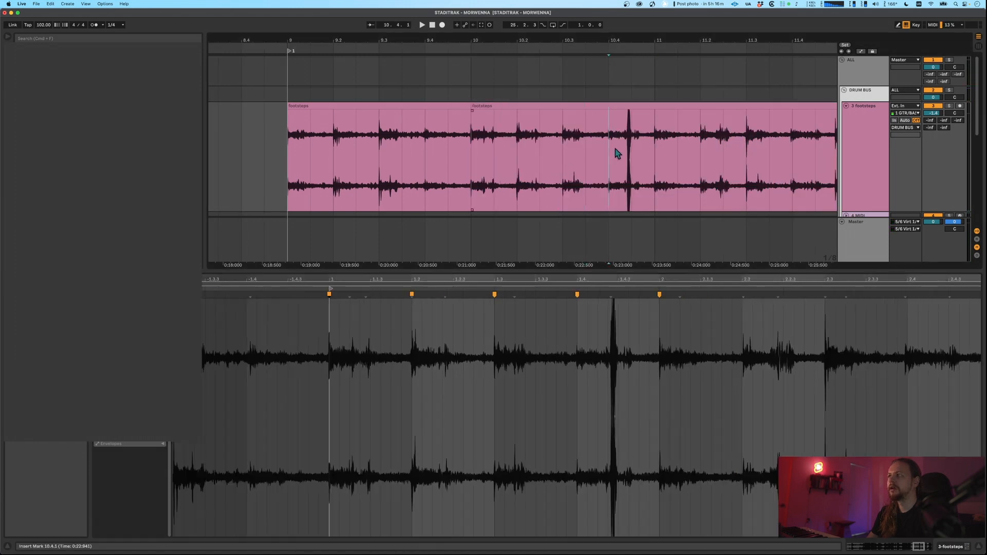
# - Delete the noisy footstep between 10.4 and bar 11 and move the following footsteps clip back to 10.4
pyautogui.moveTo(617, 153); pyautogui.dragTo(658, 161)
pyautogui.press('Delete')
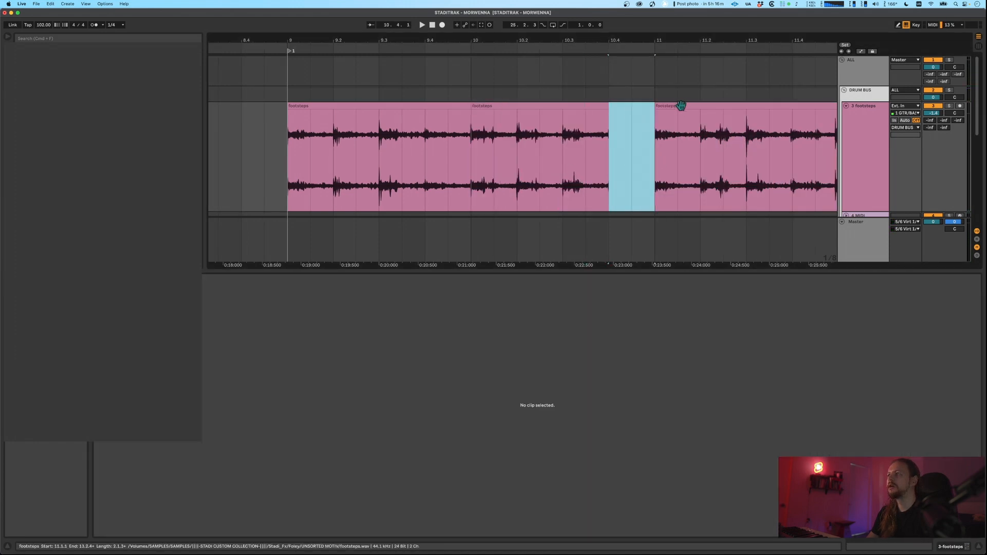
pyautogui.moveTo(681, 105); pyautogui.dragTo(635, 122)
# - Loop the footsteps from 10.1.1 to 11.1.1 and audition that bar
pyautogui.click(540, 144)
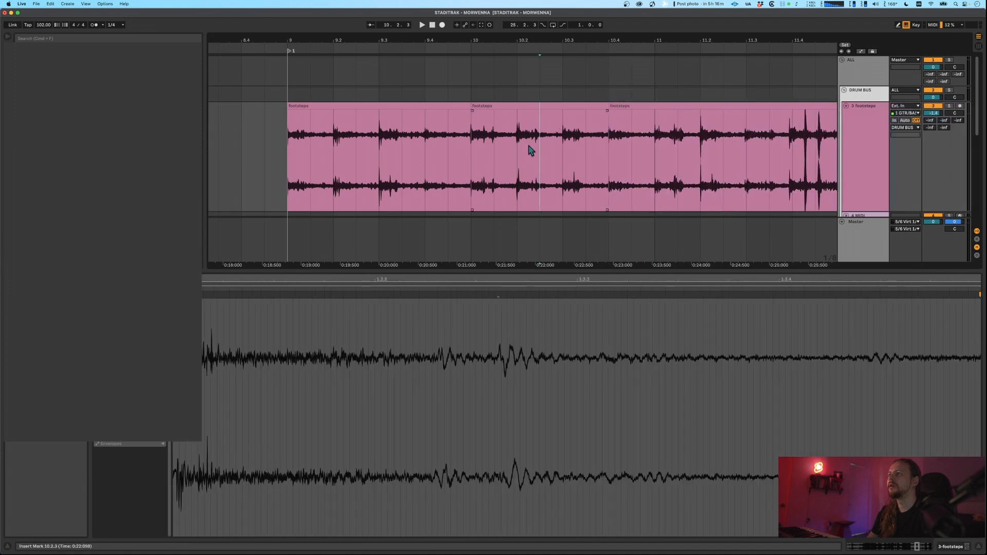
pyautogui.click(478, 150)
pyautogui.press('space')
pyautogui.keyDown('shift'); pyautogui.click(656, 152); pyautogui.keyUp('shift')
pyautogui.press('super+l')
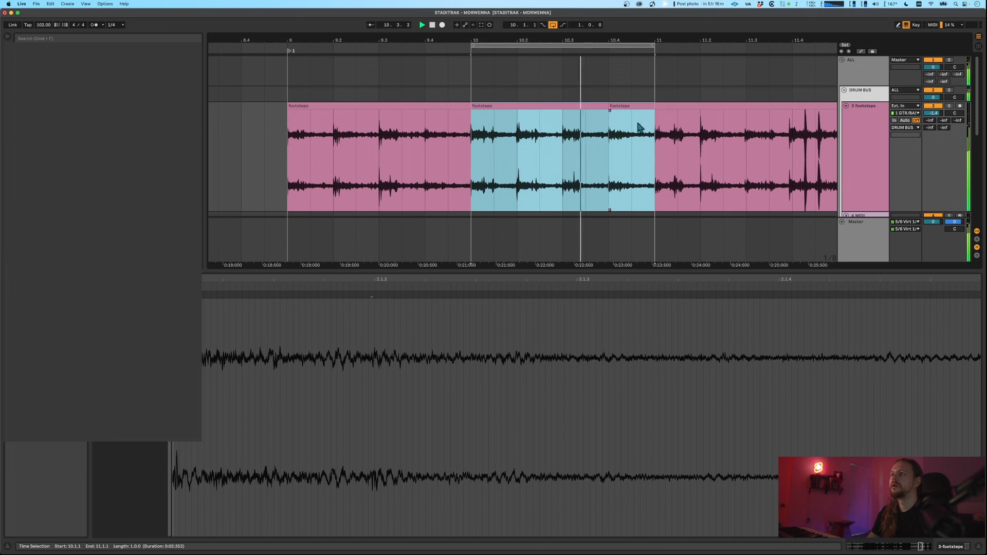
# - Stop playback, split the footsteps audio at bar 11 and delete everything after it
pyautogui.press('space')
pyautogui.click(660, 141)
pyautogui.press('super+e')
pyautogui.click(682, 105)
pyautogui.press('Delete')
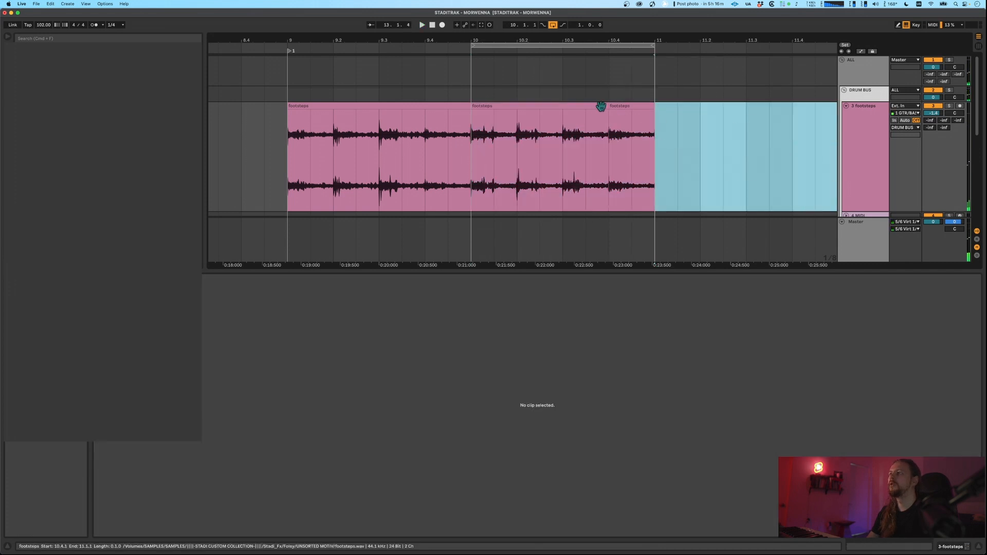
# - Consolidate the footsteps from bar 9 to bar 11 into one clip and place warp markers on its beats
pyautogui.click(620, 105)
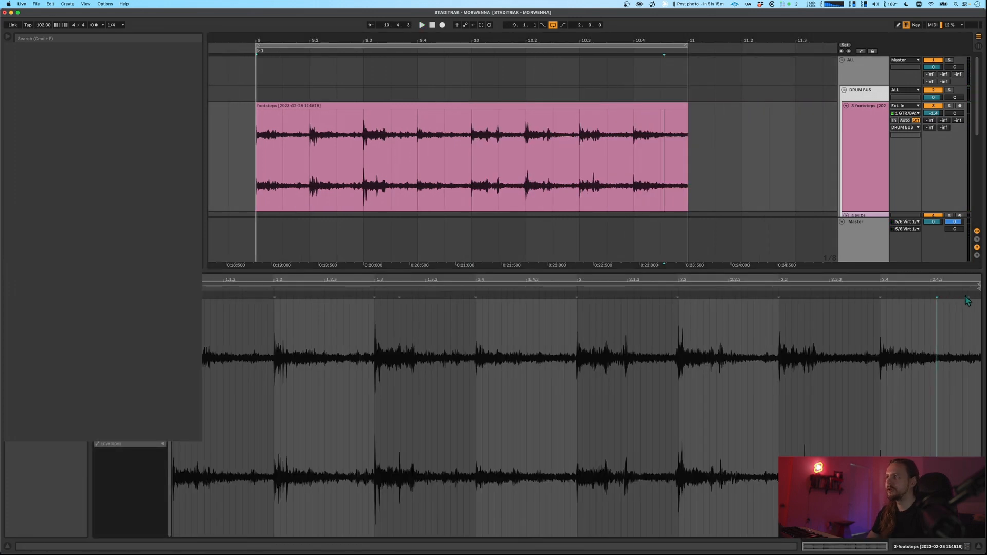
pyautogui.click(969, 304)
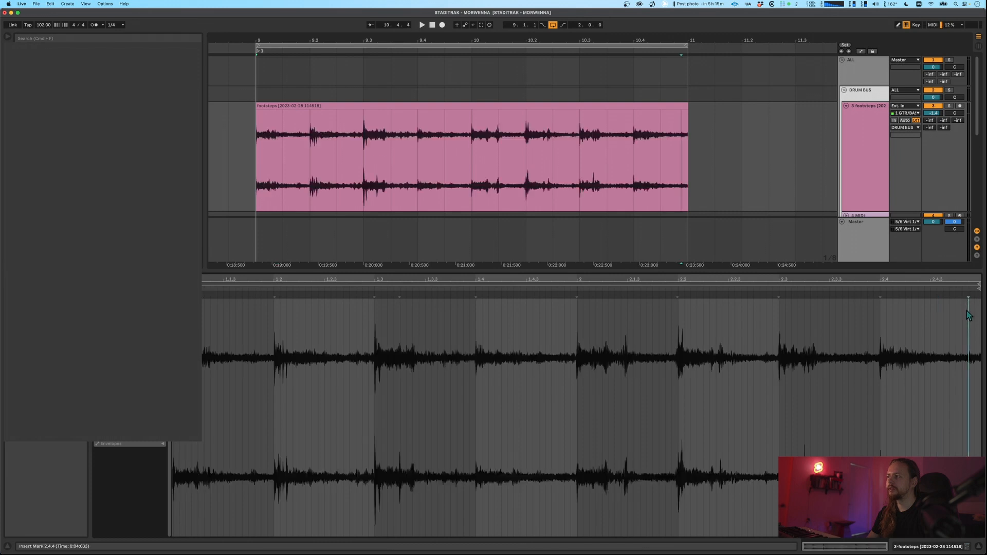
pyautogui.click(945, 337)
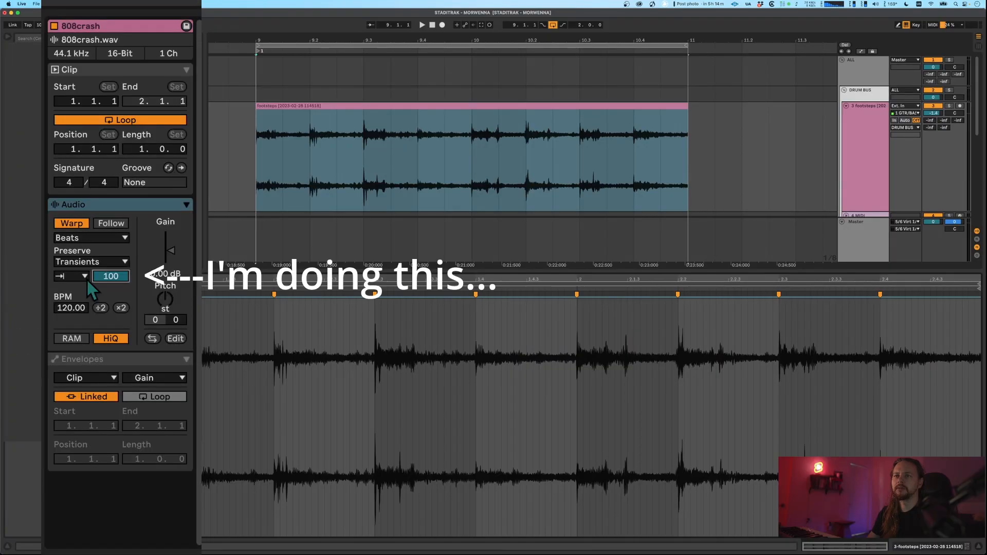
# - Lower the transient envelope of the footsteps clip's Beats warp mode while auditioning the two-bar loop
pyautogui.press('space')
pyautogui.moveTo(111, 276); pyautogui.dragTo(111, 313)
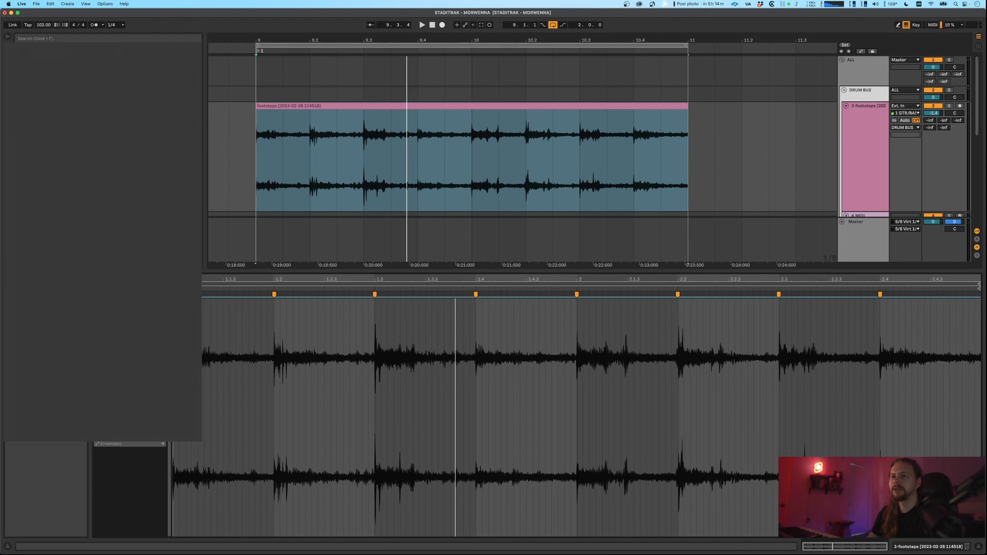
pyautogui.press('space')
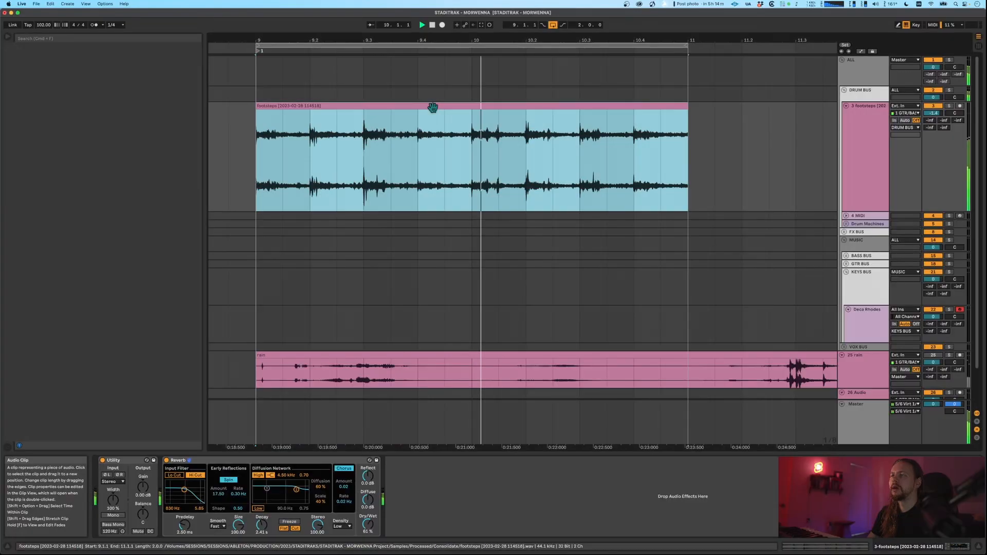
pyautogui.doubleClick(432, 104)
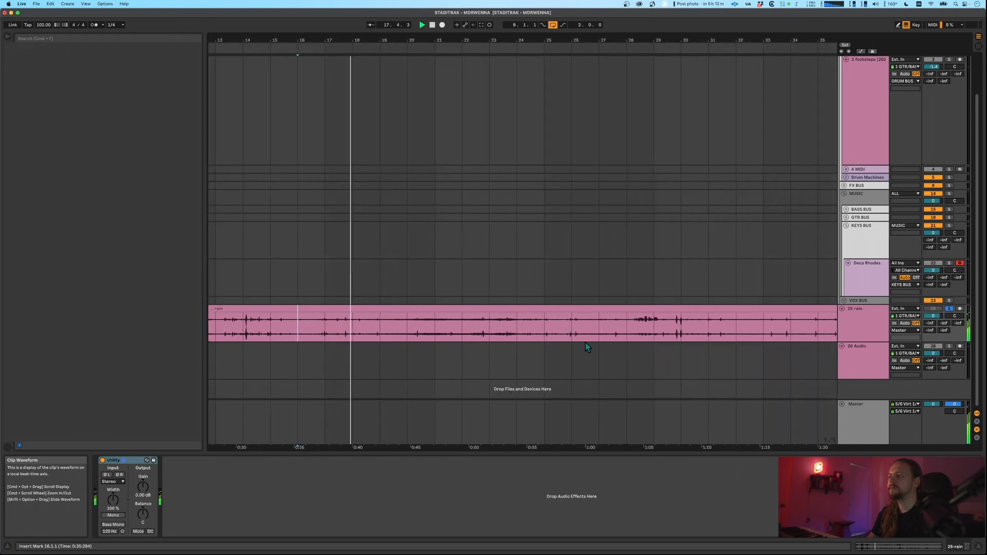
# - Audition the rain recording around bar 34 to look for a usable section
pyautogui.hscroll(10, 585, 342)
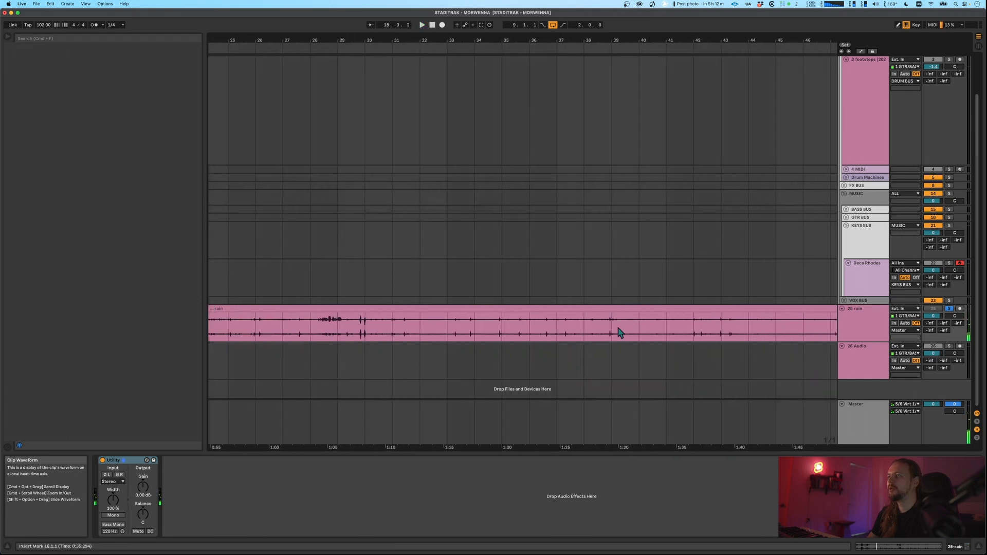
pyautogui.hscroll(4, 619, 328)
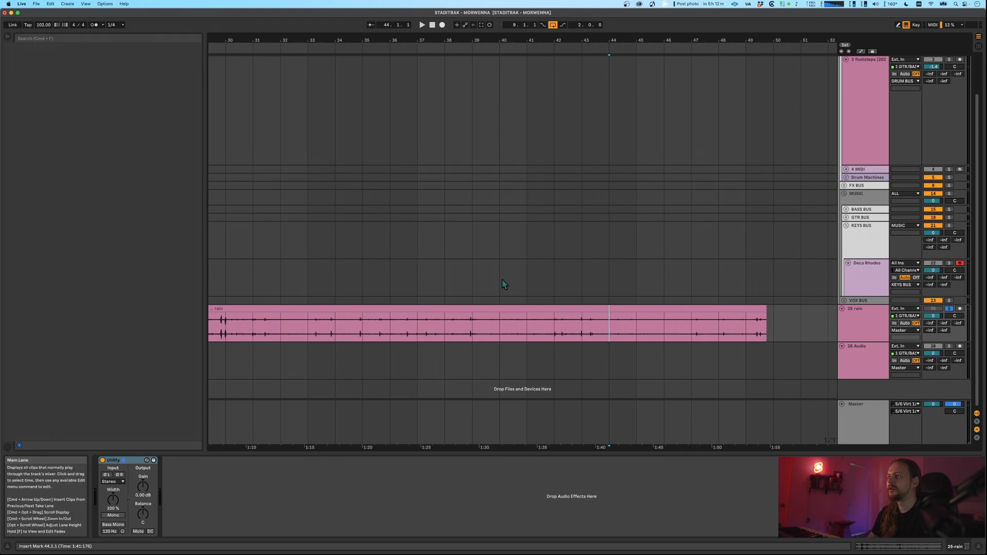
pyautogui.click(356, 327)
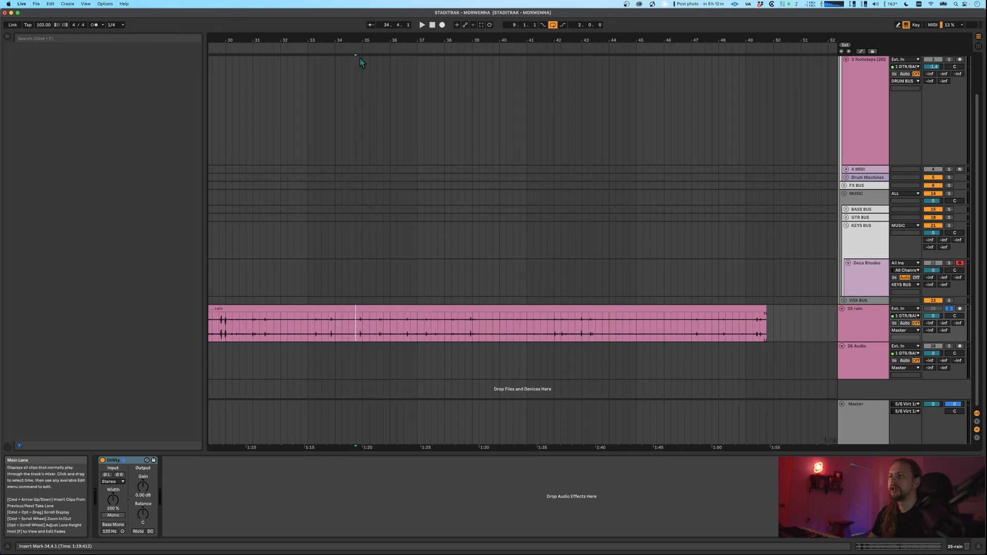
pyautogui.moveTo(348, 43); pyautogui.dragTo(354, 185)
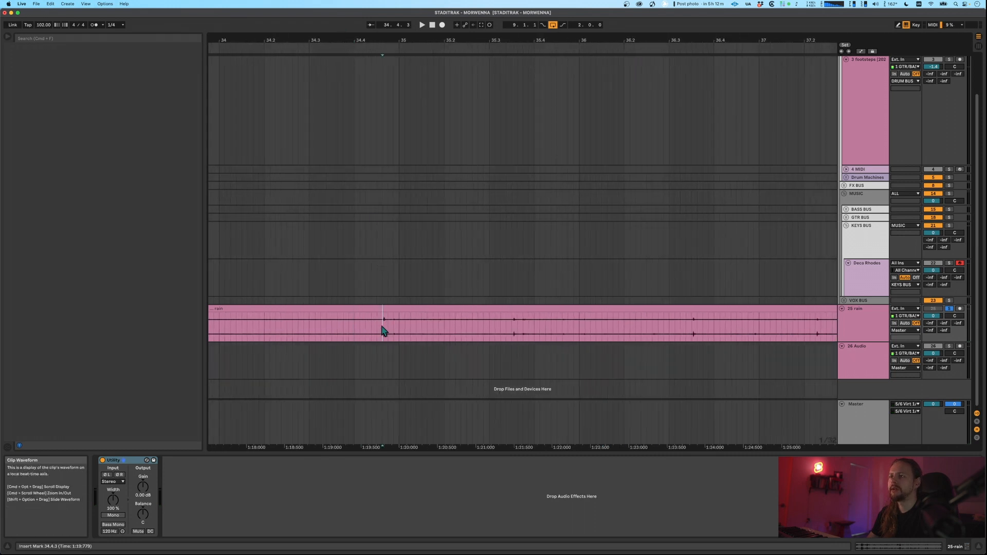
pyautogui.press('space')
pyautogui.click(366, 325)
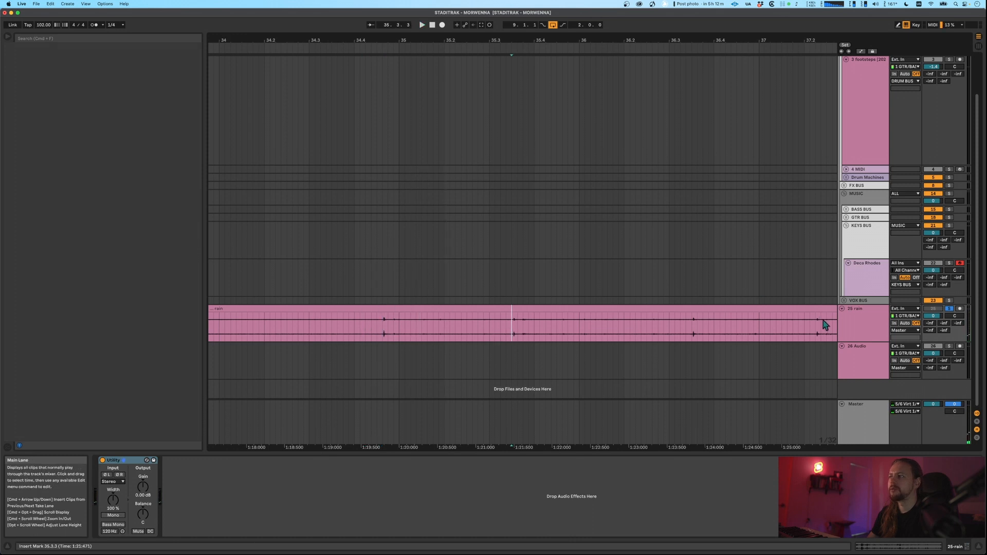
# - Enlarge the rain track's height and examine its waveform from bar 35 onward for a stretch without loud peaks
pyautogui.click(864, 329)
pyautogui.moveTo(863, 344); pyautogui.dragTo(863, 416)
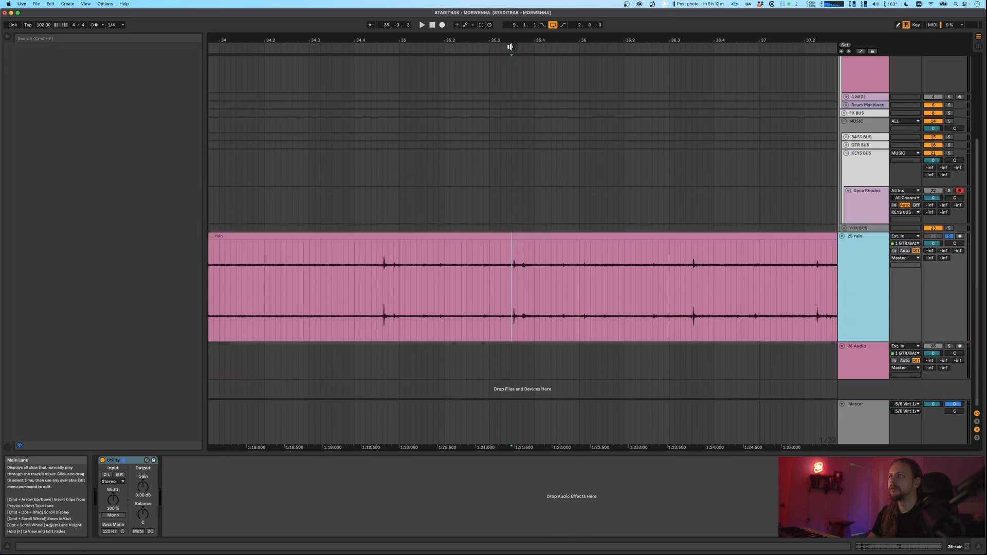
pyautogui.moveTo(513, 42); pyautogui.dragTo(512, 149)
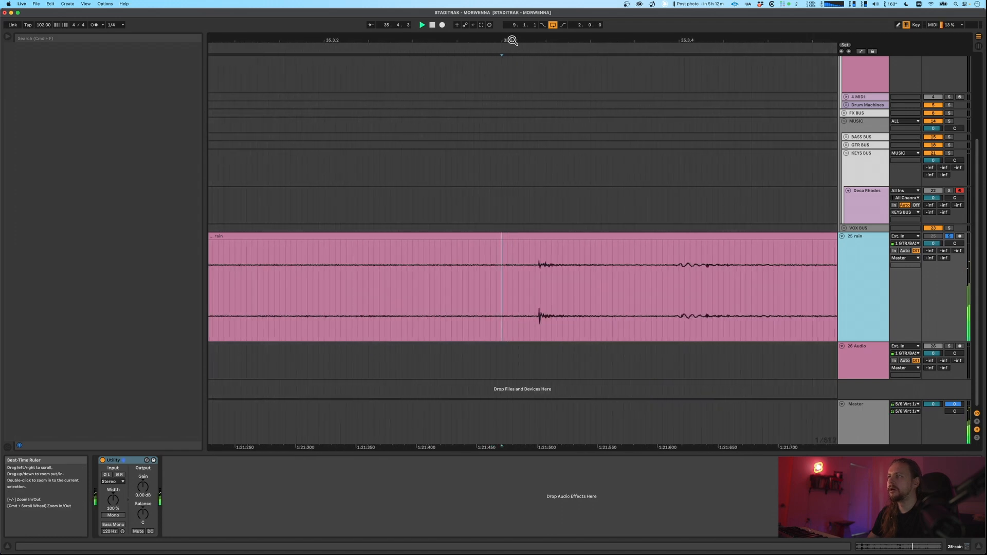
pyautogui.moveTo(512, 40); pyautogui.dragTo(401, 3)
pyautogui.press('space')
pyautogui.hscroll(5, 644, 257)
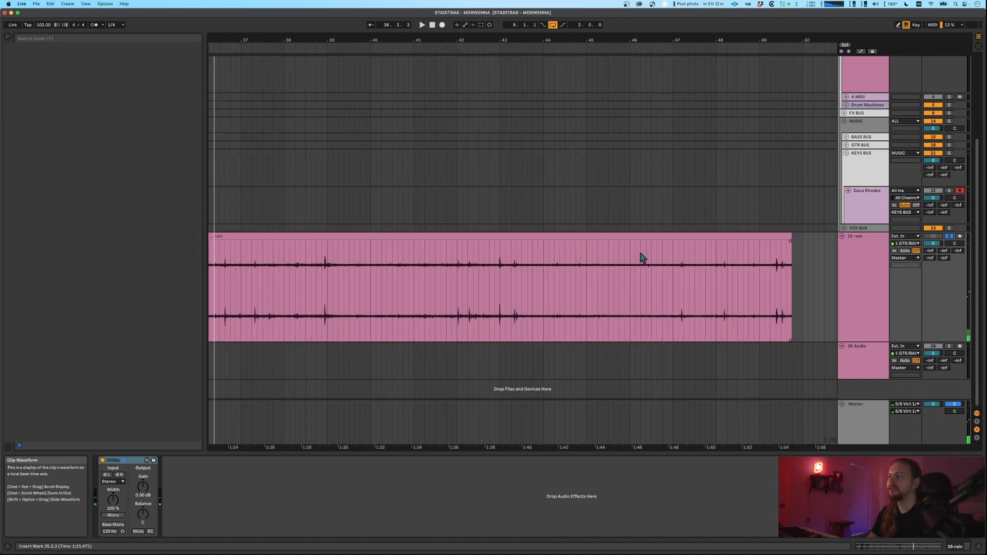
pyautogui.moveTo(624, 40); pyautogui.dragTo(602, 54)
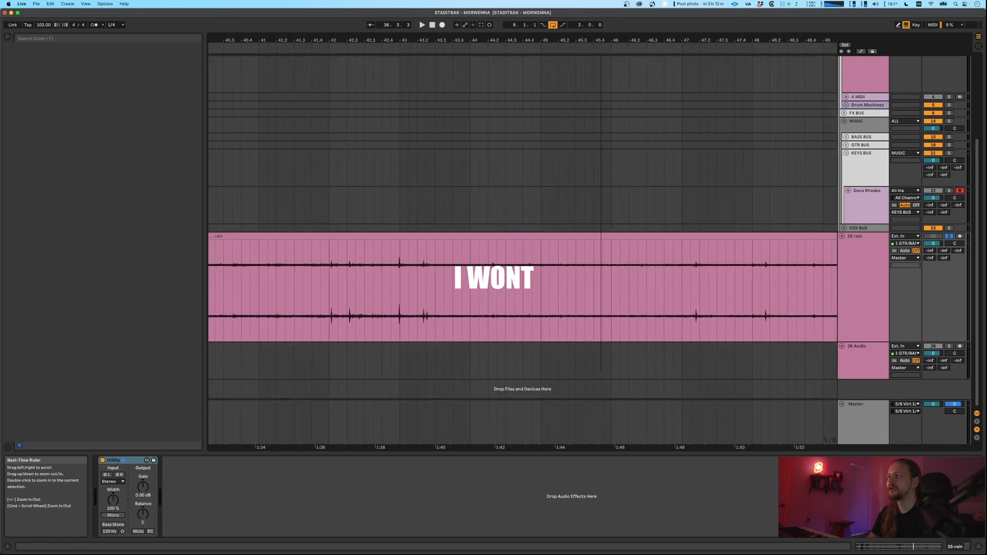
# - Select the rain section from 43.3.1 to 47.1.3, loop it and play it back
pyautogui.moveTo(425, 281); pyautogui.dragTo(667, 298)
pyautogui.press('super+l')
pyautogui.press('space')
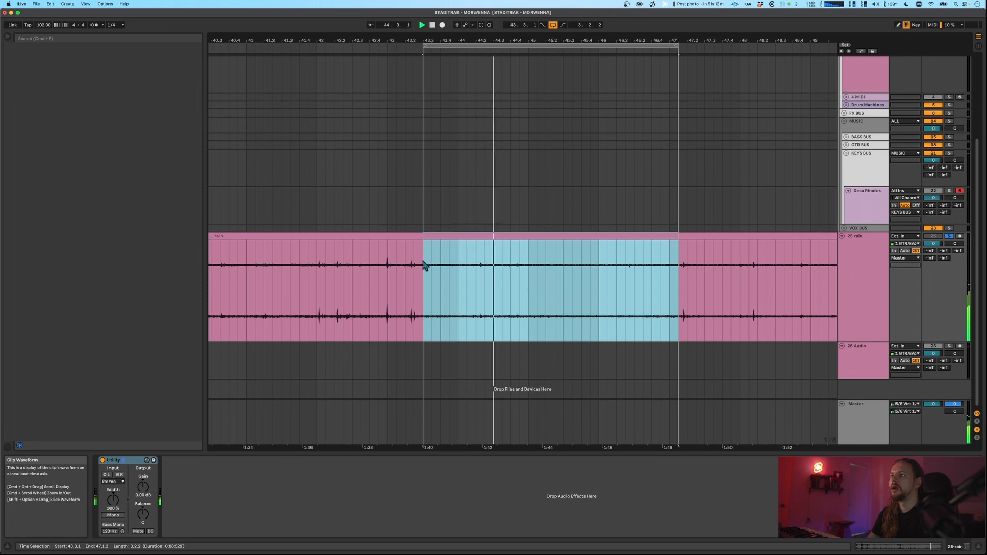
# - Delete the rain audio on both sides of the looped section and move the remaining clip back near bar 9
pyautogui.press('super+e')
pyautogui.click(403, 236)
pyautogui.press('Delete')
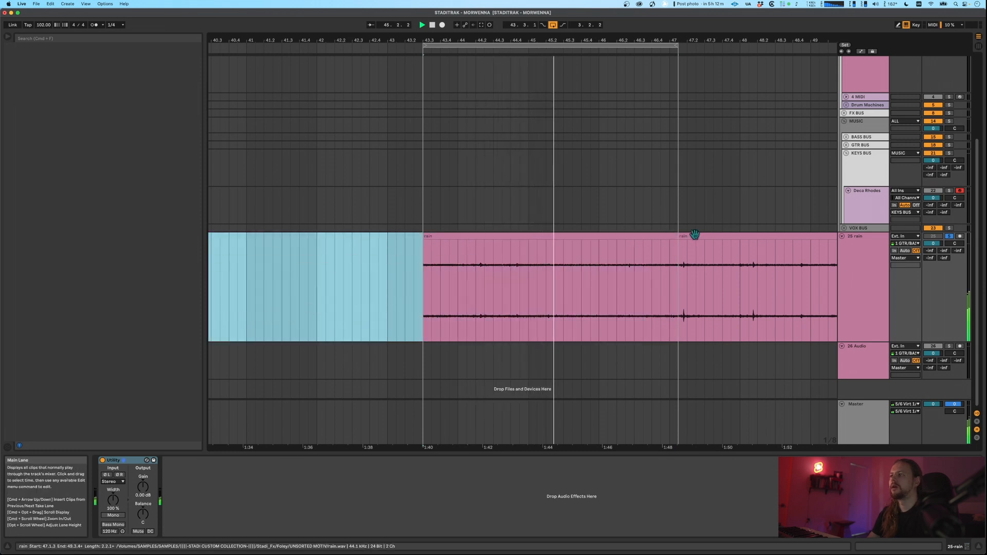
pyautogui.click(695, 235)
pyautogui.press('Delete')
pyautogui.moveTo(591, 40); pyautogui.dragTo(592, 5)
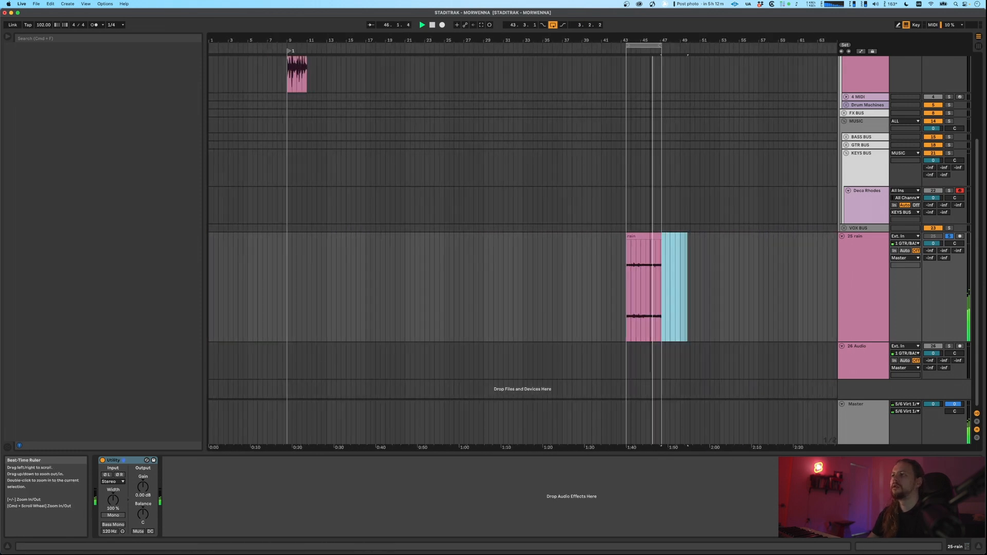
pyautogui.moveTo(671, 252); pyautogui.dragTo(309, 268)
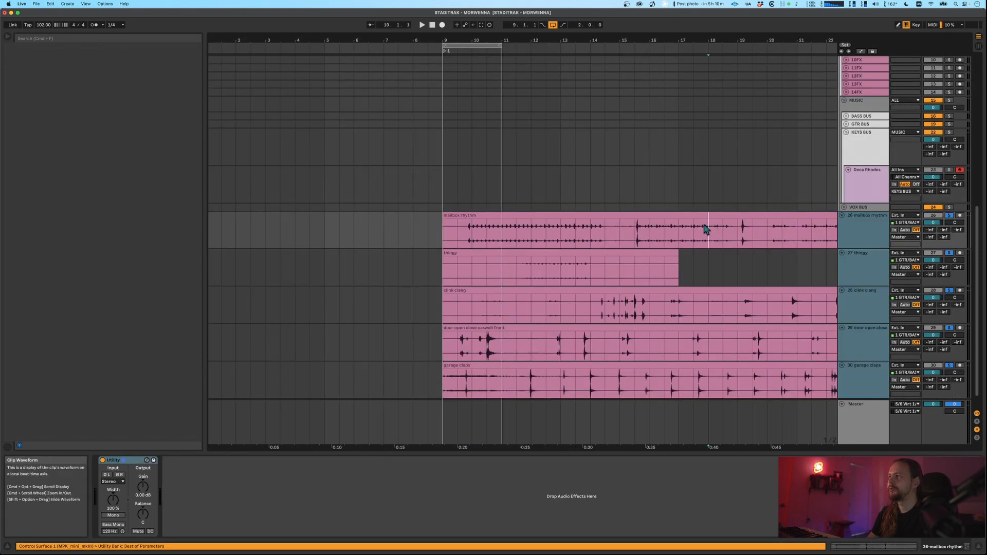
# - Play the footsteps and mailbox rhythm loops together from bar 9 and adjust the mailbox rhythm track's volume
pyautogui.click(458, 49)
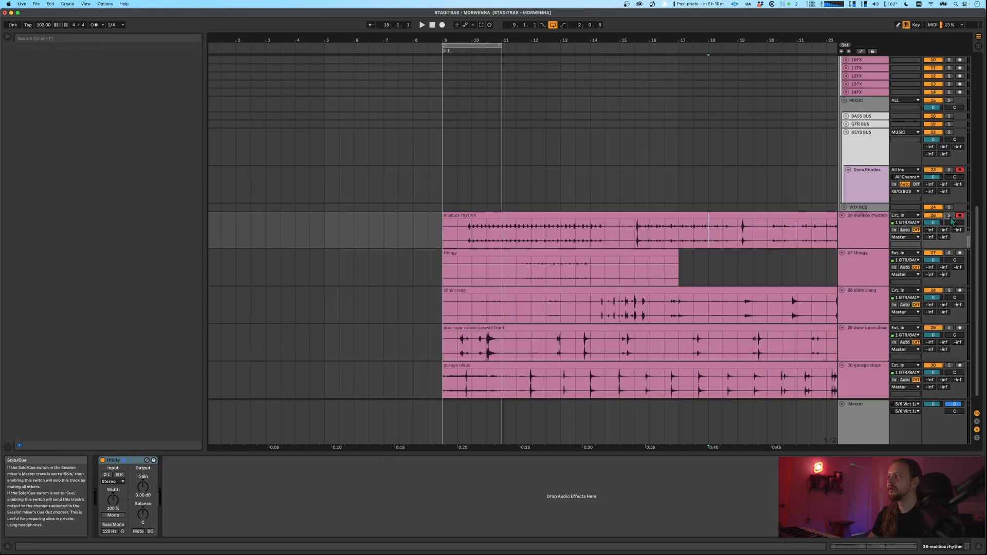
pyautogui.moveTo(479, 39); pyautogui.dragTo(479, 57)
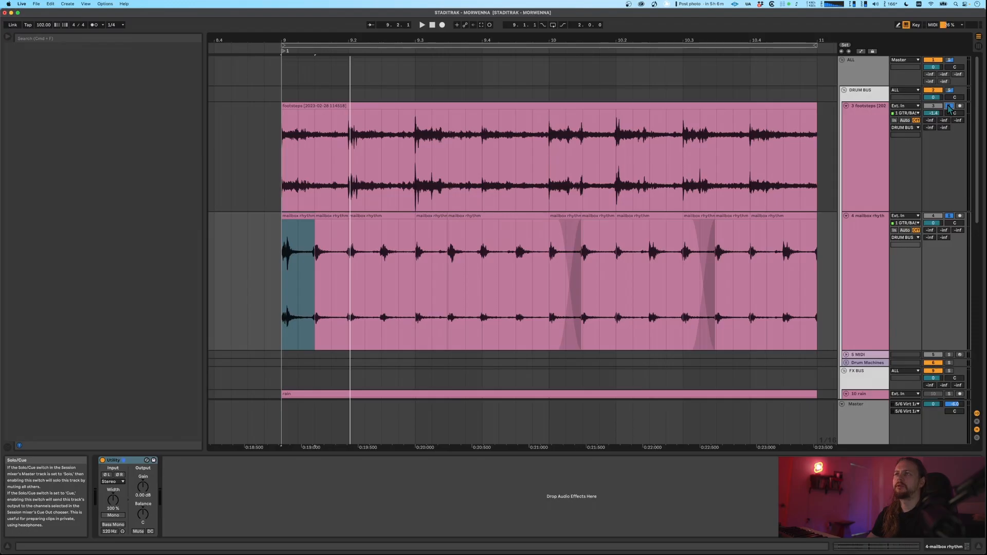
pyautogui.press('space')
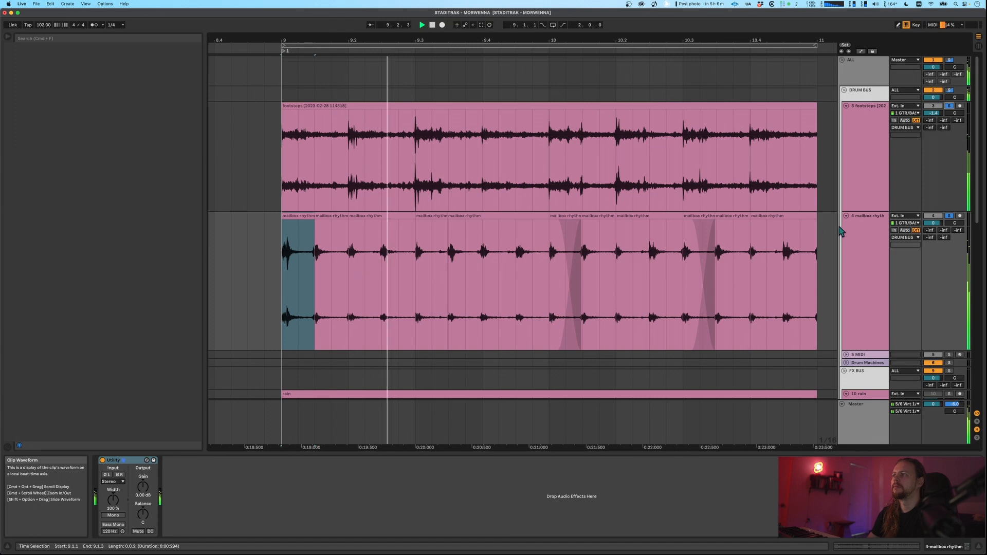
pyautogui.click(874, 230)
pyautogui.moveTo(933, 224); pyautogui.dragTo(932, 228)
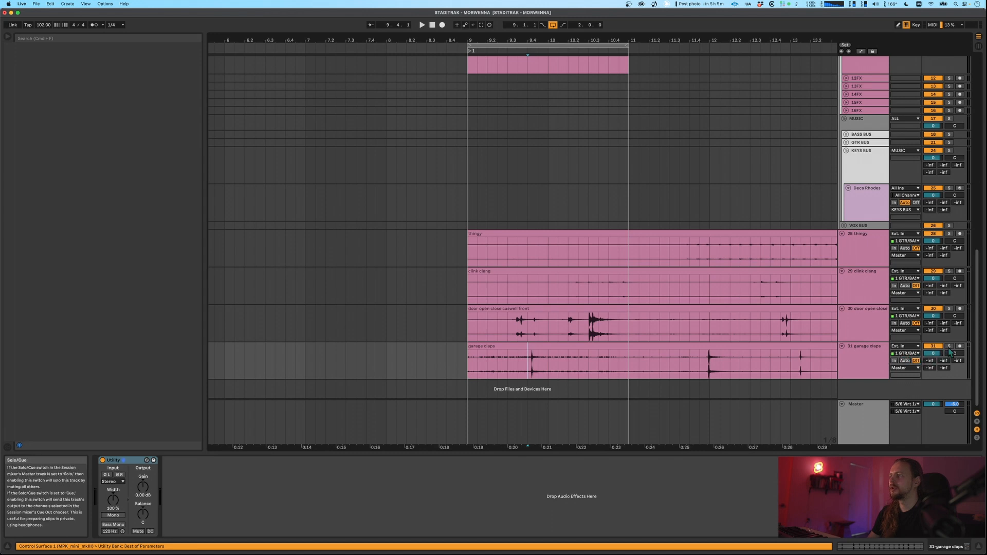
# - Solo the garage claps recording and audition it at several points for usable claps
pyautogui.click(877, 361)
pyautogui.press('space')
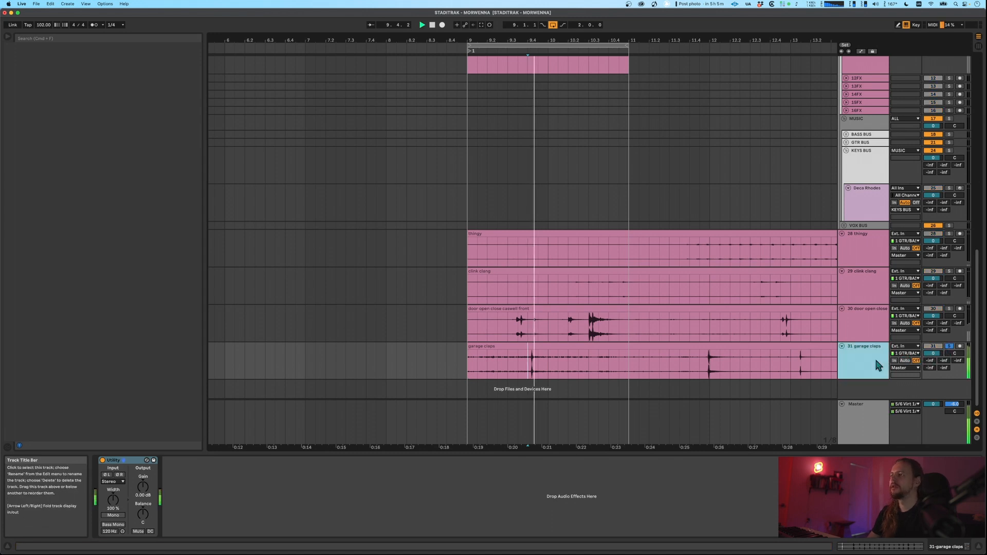
pyautogui.click(696, 359)
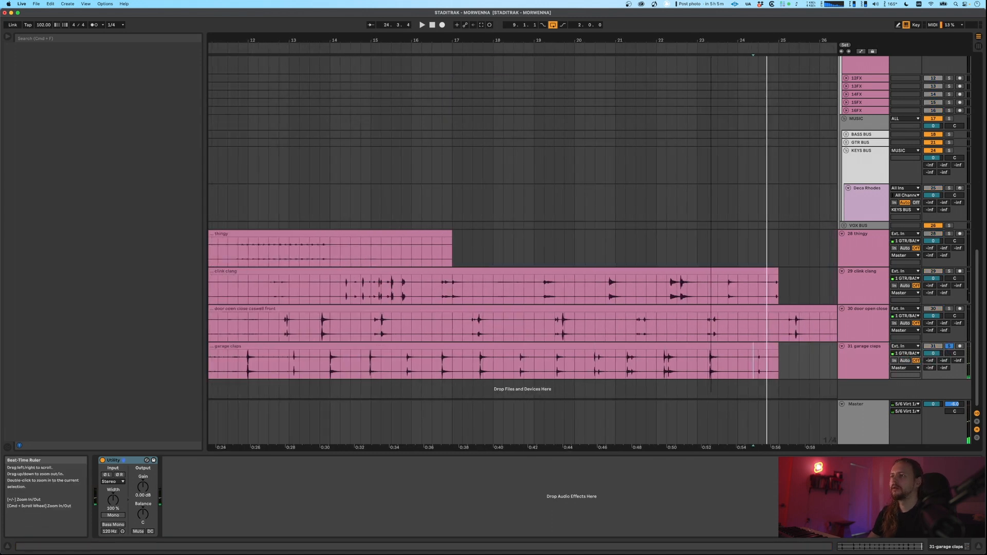
pyautogui.press('space')
# - Move the garage claps track up into the drum bus, below the mailbox rhythm track
pyautogui.moveTo(632, 40); pyautogui.dragTo(796, 24)
pyautogui.moveTo(867, 355); pyautogui.dragTo(855, 84)
pyautogui.scroll(5, 855, 138)
pyautogui.moveTo(383, 40); pyautogui.dragTo(382, 90)
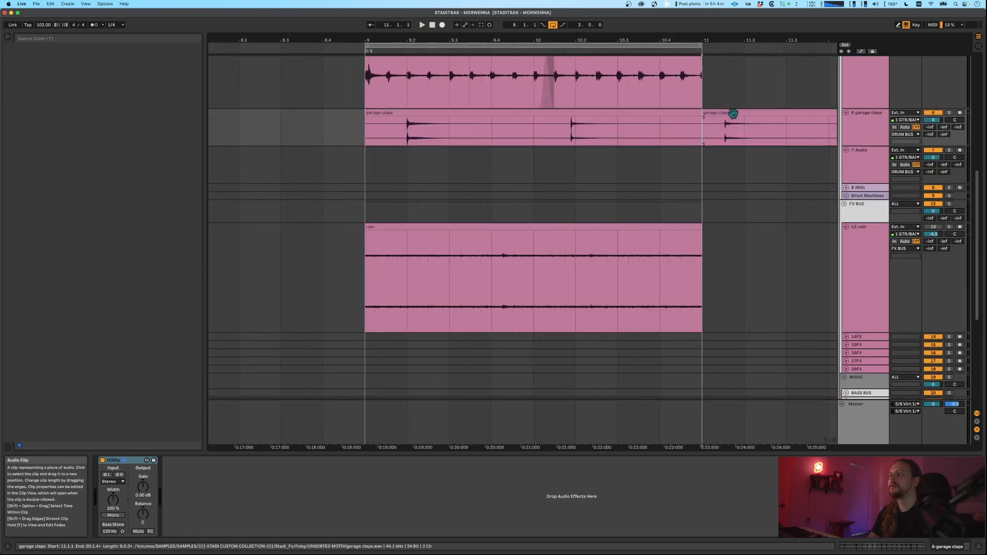
# - Move the garage claps clip that starts at bar 11 onto the empty track below, starting at bar 9
pyautogui.moveTo(733, 113); pyautogui.dragTo(465, 171)
pyautogui.moveTo(465, 171); pyautogui.dragTo(390, 170)
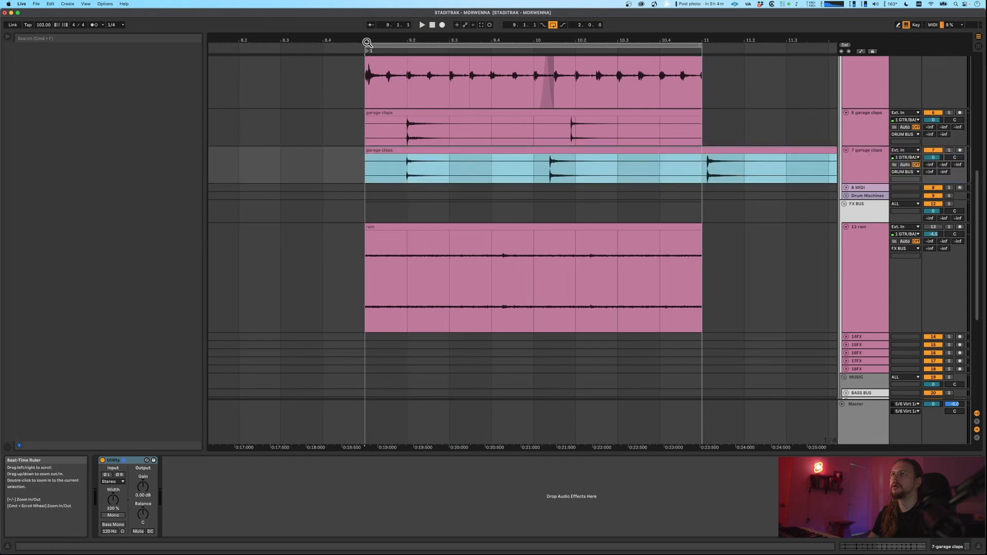
pyautogui.moveTo(368, 39); pyautogui.dragTo(368, 41)
# - Pan the two garage claps tracks to 50L and 50R and group them
pyautogui.click(867, 120)
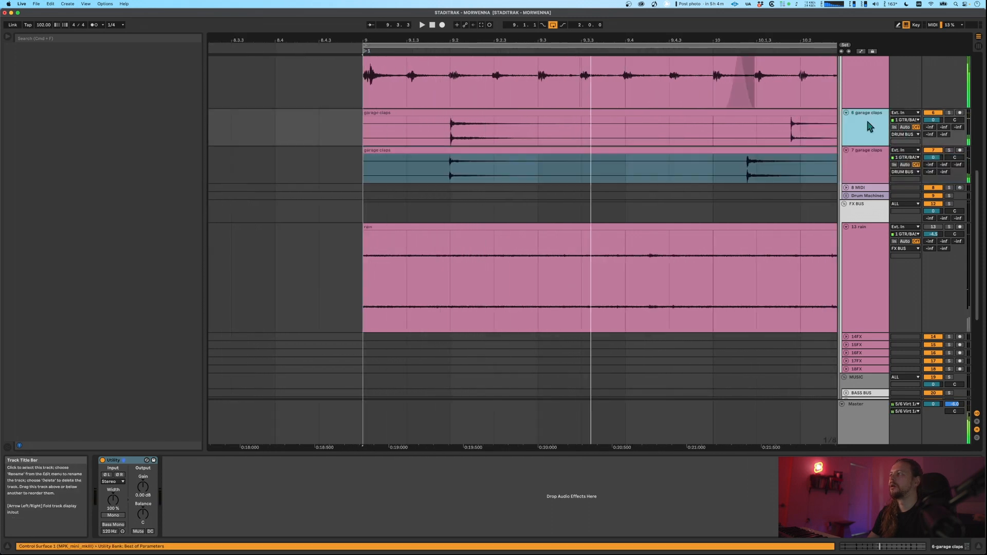
pyautogui.click(869, 157)
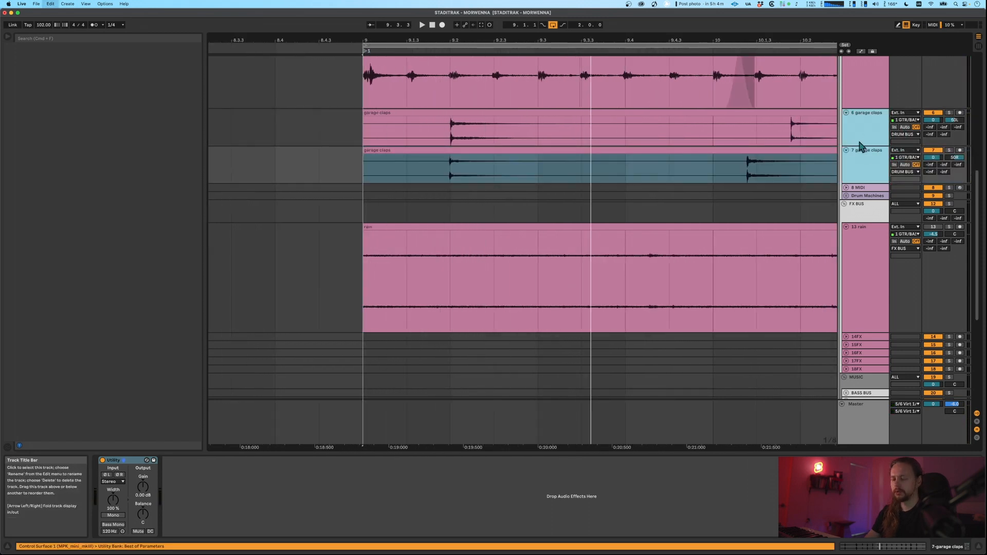
pyautogui.press('super+g')
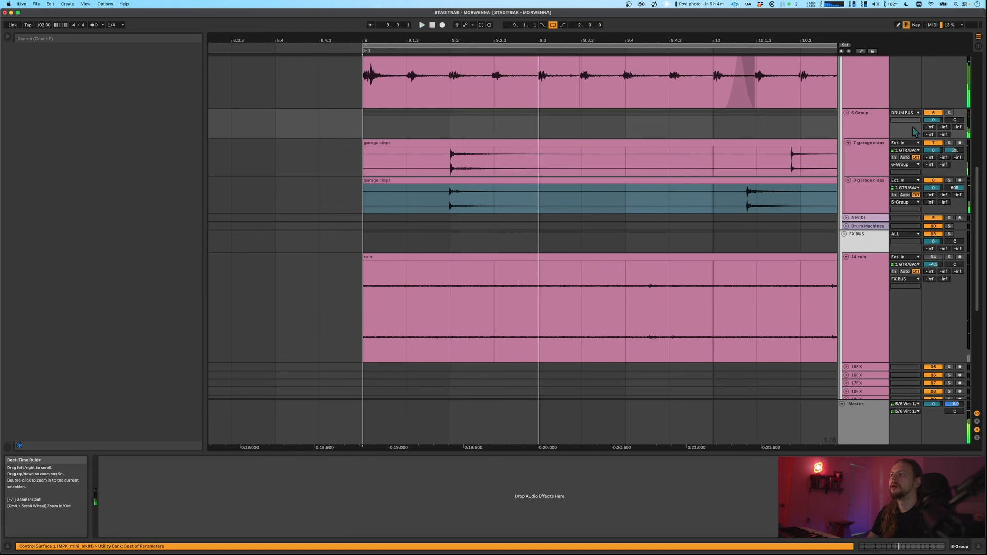
# - Solo and play the garage claps group, and slide the first track's clap near 9.2 slightly earlier to line up with the second track
pyautogui.click(949, 112)
pyautogui.press('space')
pyautogui.scroll(2, 949, 113)
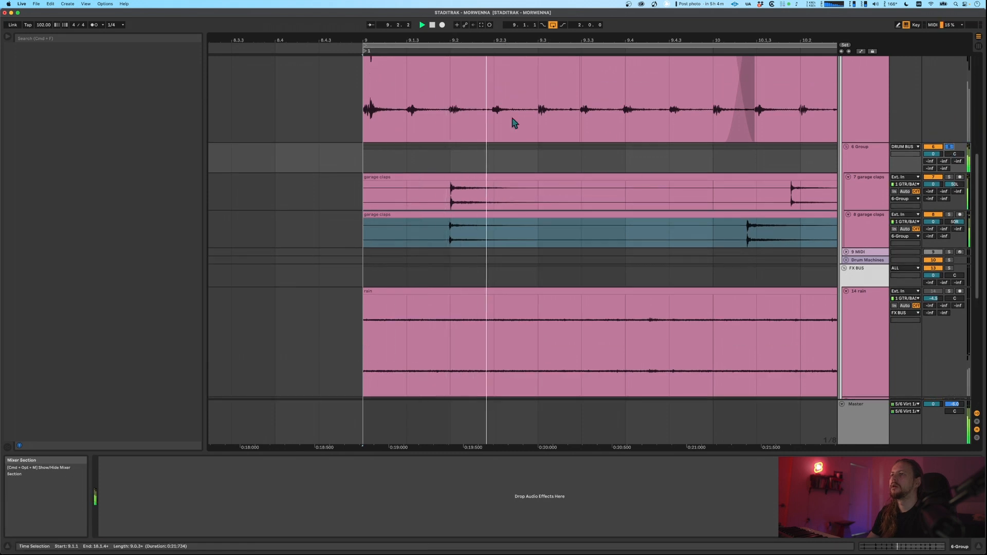
pyautogui.scroll(5, 453, 196)
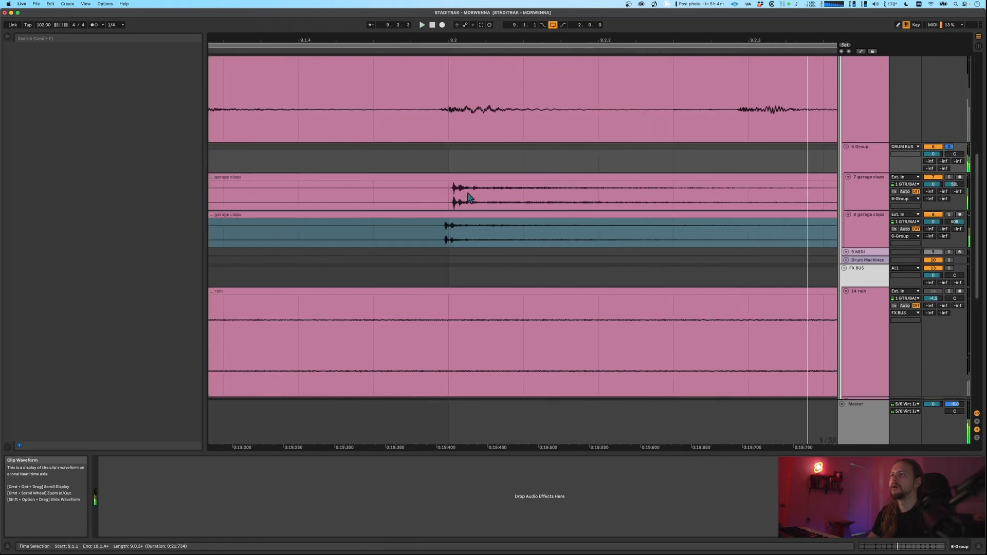
pyautogui.moveTo(469, 197); pyautogui.dragTo(462, 202)
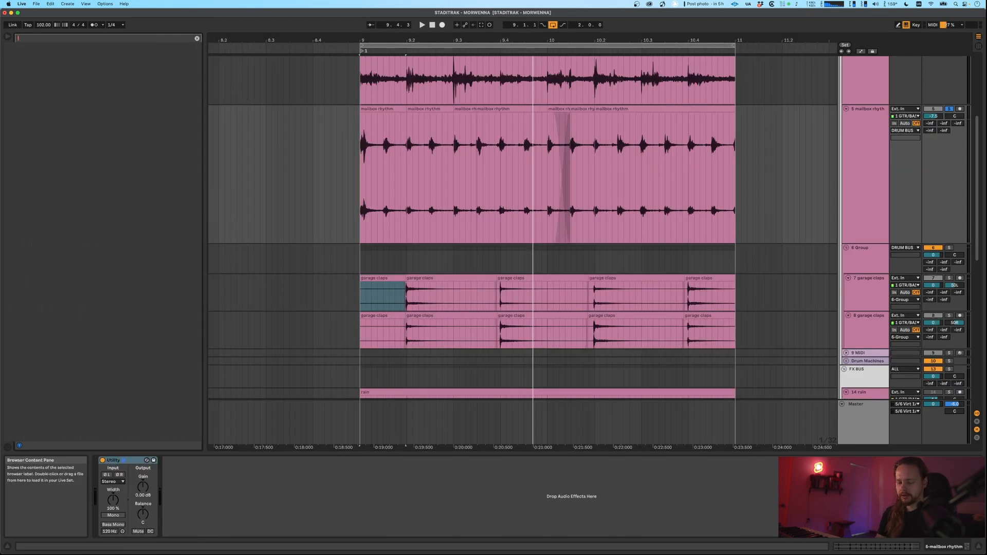
# - Search the devices for "text", load Texture on the mailbox rhythm track and look through its noise source list
pyautogui.write('text')
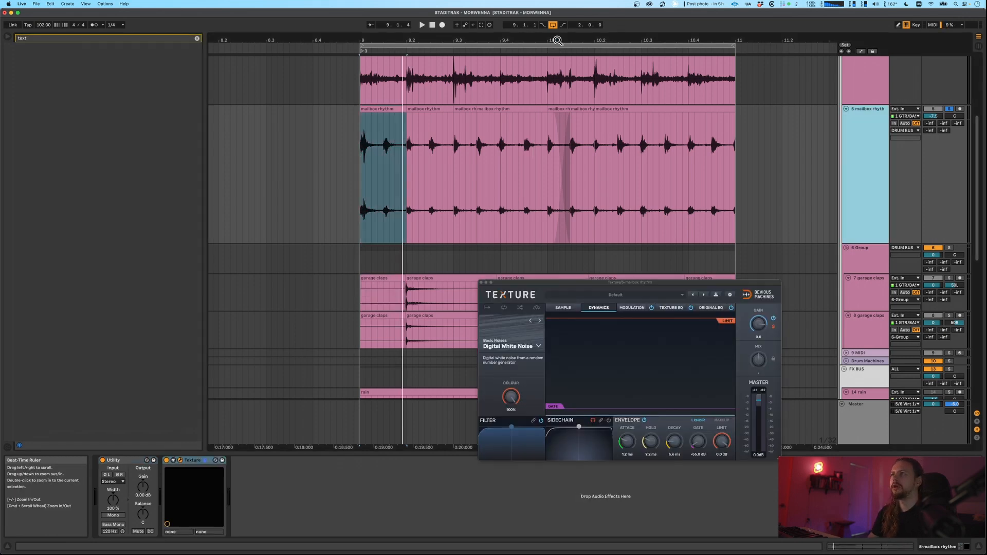
pyautogui.moveTo(558, 36); pyautogui.dragTo(558, 40)
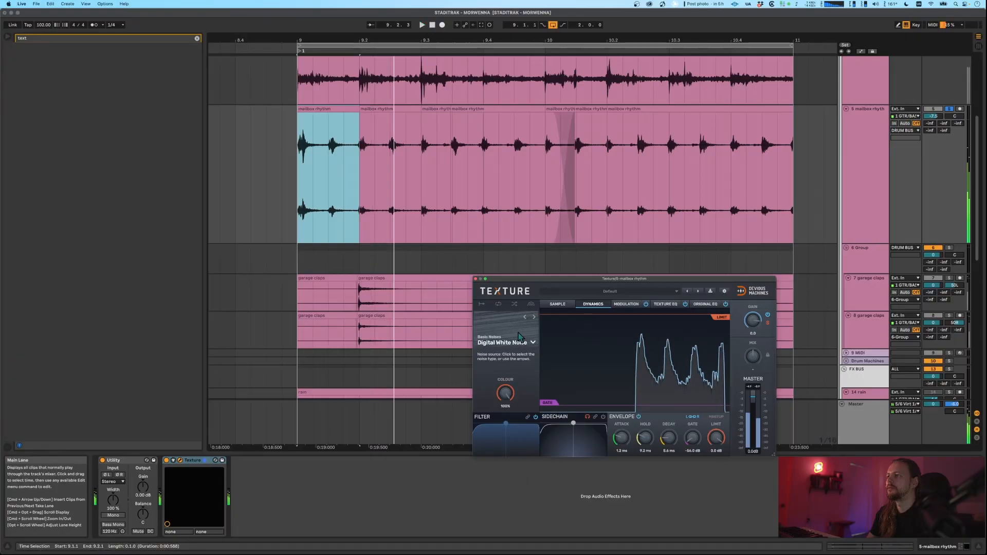
pyautogui.click(527, 341)
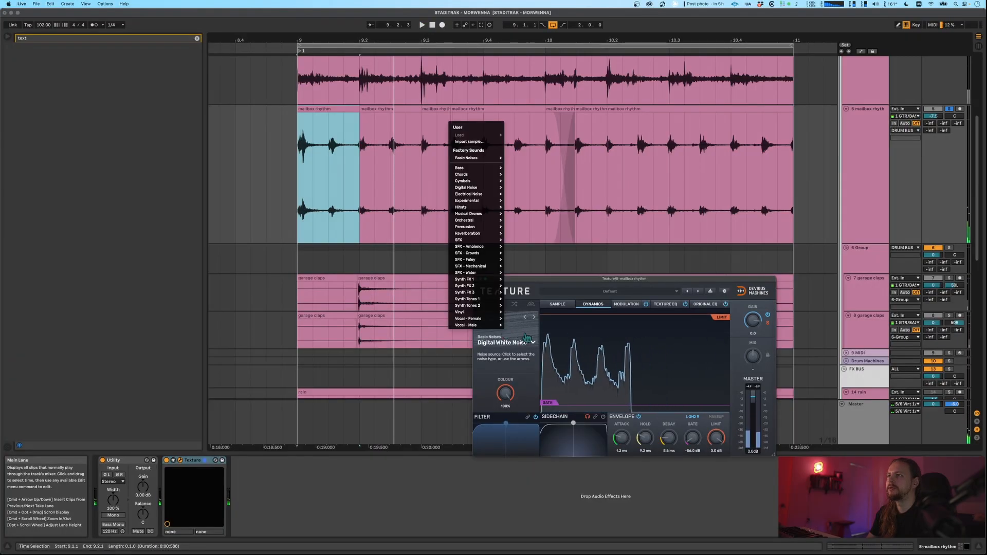
pyautogui.click(622, 333)
# - Set Texture's mix to 100 Wet and play the loop to hear the noise layer alone
pyautogui.moveTo(753, 356); pyautogui.dragTo(753, 308)
pyautogui.press('space')
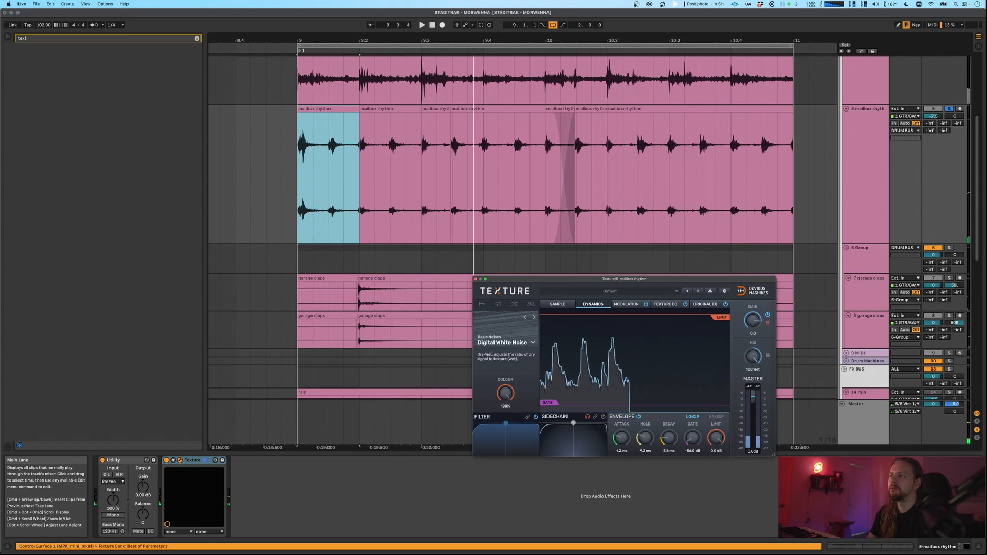
pyautogui.moveTo(735, 281); pyautogui.dragTo(724, 280)
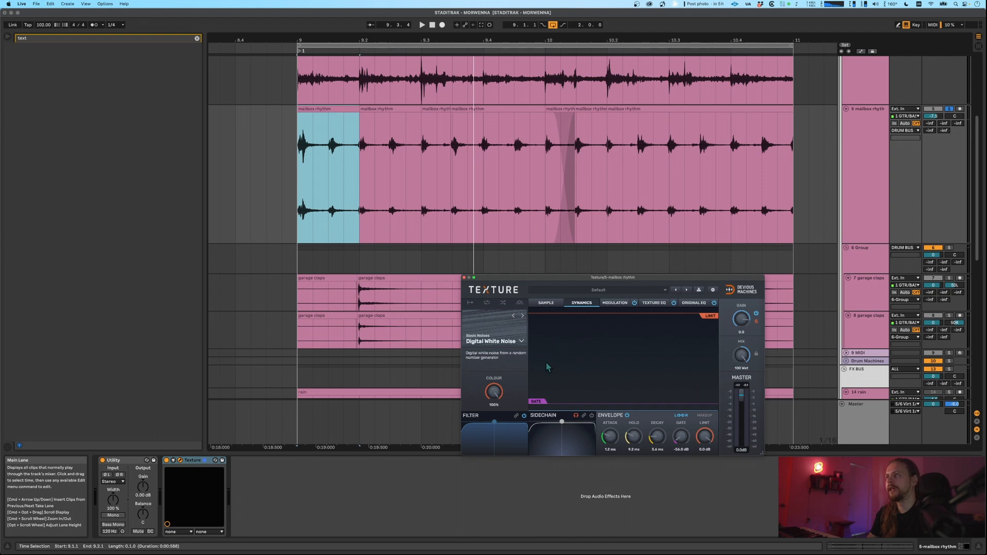
pyautogui.press('space')
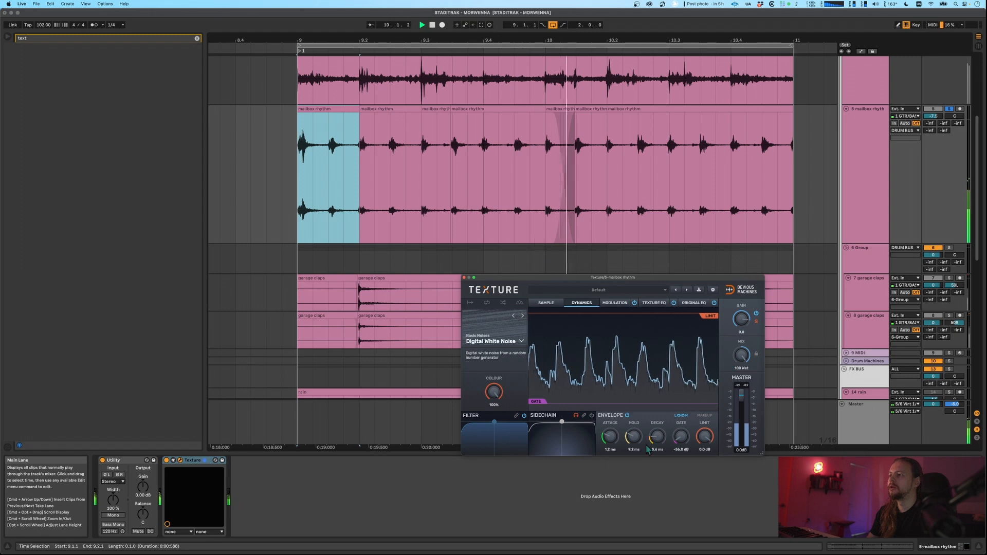
# - Set Texture's envelope attack to 0.18 ms and adjust the decay while the loop plays
pyautogui.moveTo(610, 437); pyautogui.dragTo(654, 445)
pyautogui.press('space')
pyautogui.press('space')
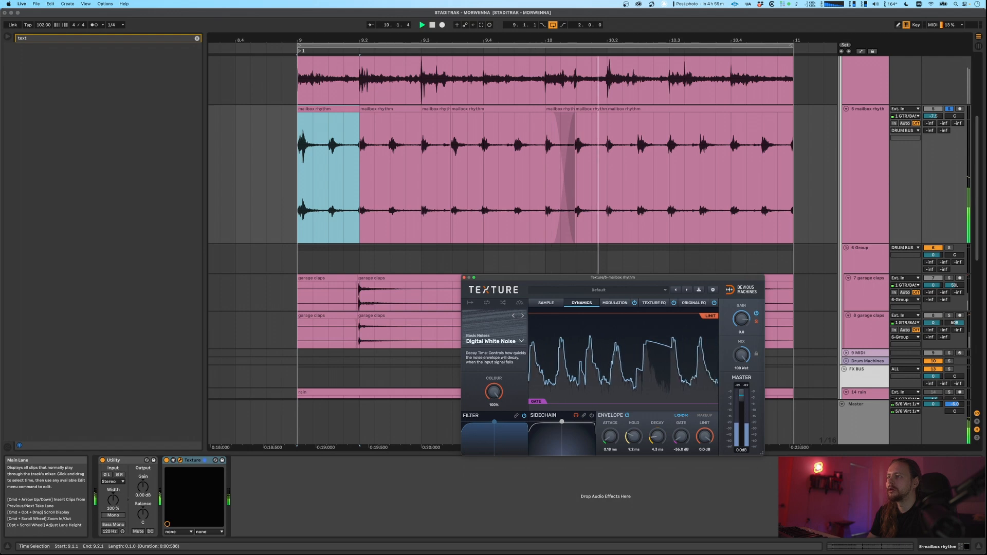
pyautogui.moveTo(660, 437); pyautogui.dragTo(660, 434)
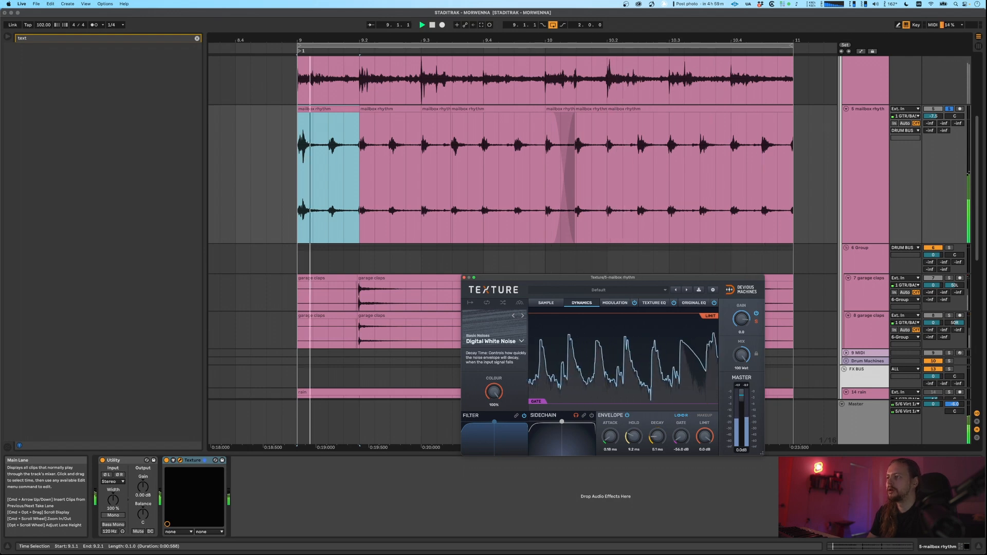
# - Filter Texture's noise towards the high frequencies and reduce the mix to about half wet while listening
pyautogui.press('space')
pyautogui.press('space')
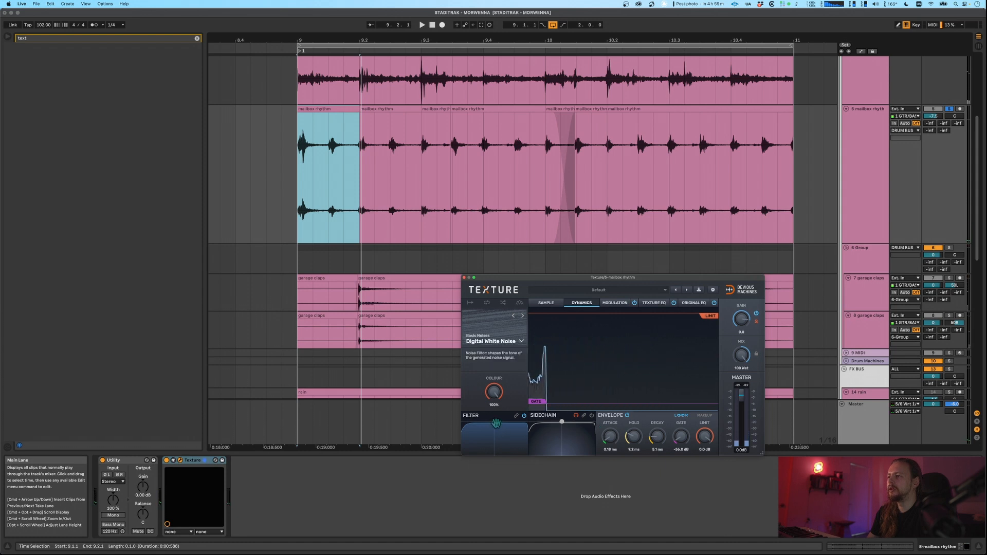
pyautogui.press('space')
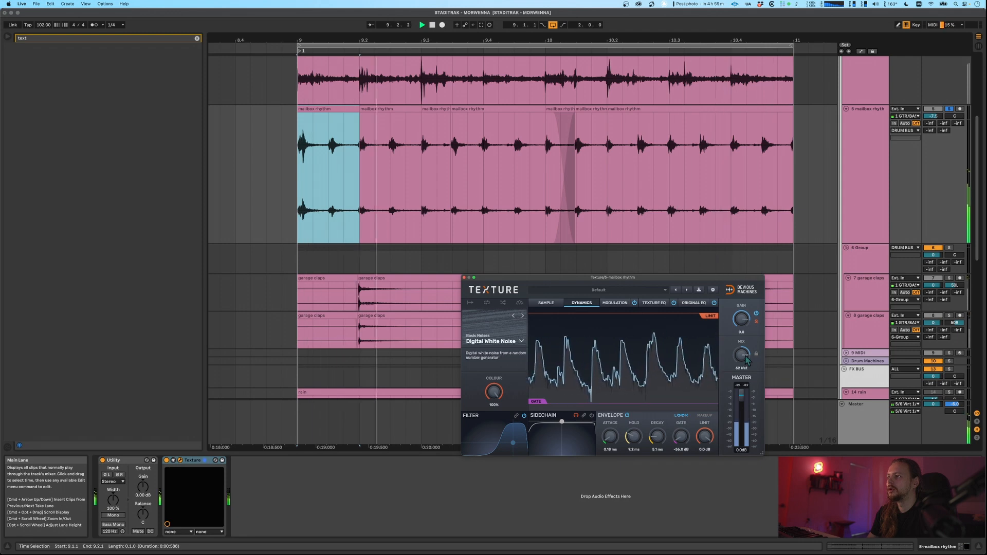
# - Add FabFilter Pro-Q 3 after Texture on the mailbox rhythm track and shape a low-cut band while the loop plays
pyautogui.click(866, 149)
pyautogui.click(311, 494)
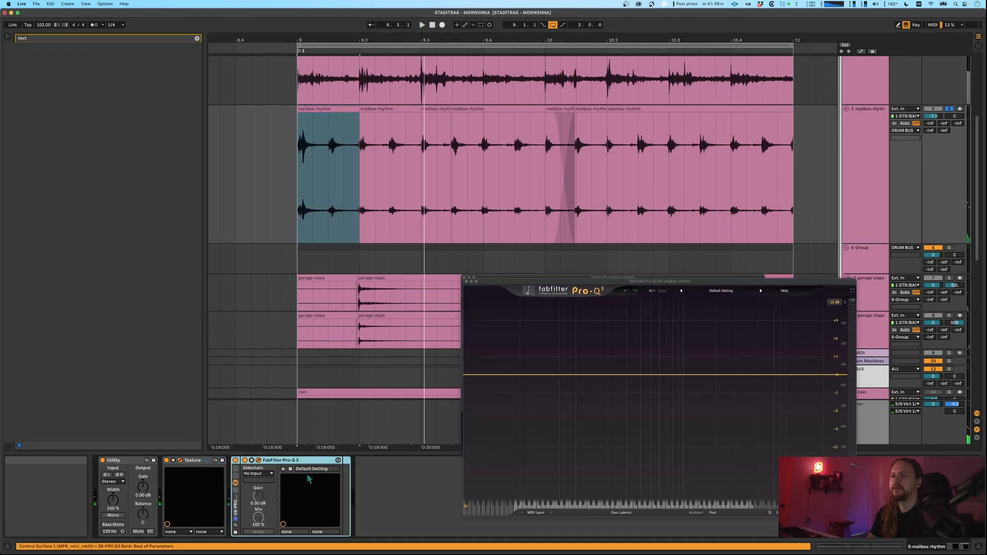
pyautogui.doubleClick(498, 380)
pyautogui.press('space')
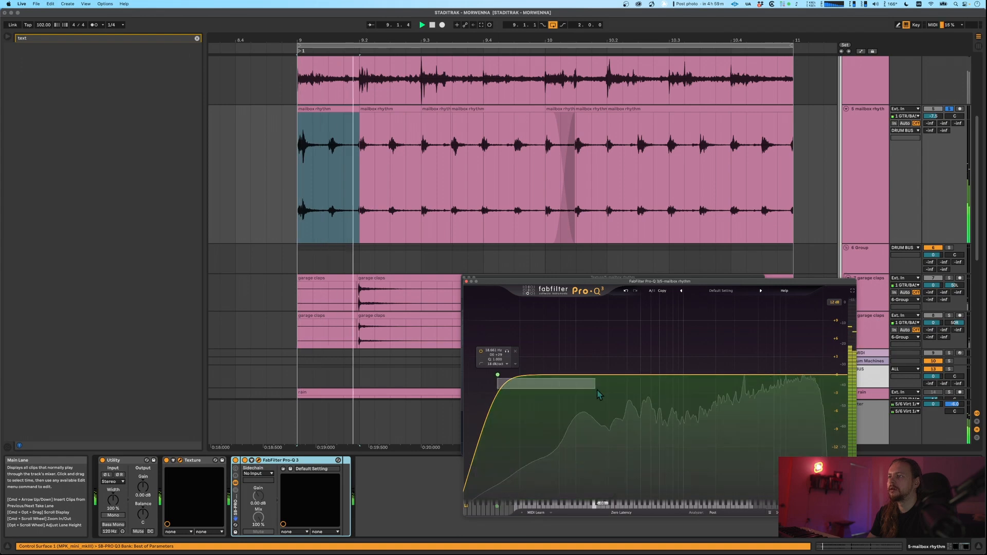
pyautogui.moveTo(498, 381); pyautogui.dragTo(625, 384)
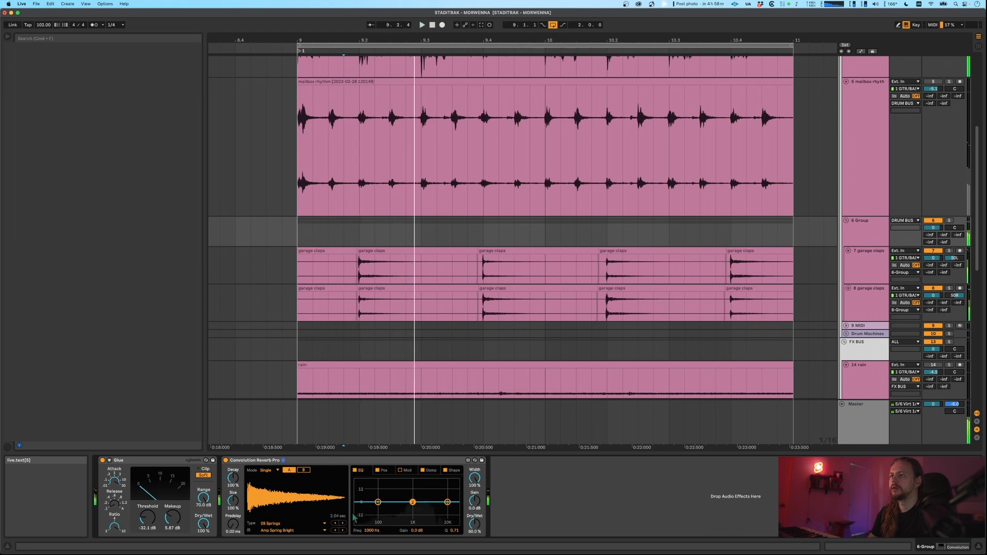
# - Resample the garage claps group onto a new audio track and remove the original group
pyautogui.click(869, 262)
pyautogui.keyDown('shift'); pyautogui.click(869, 300); pyautogui.keyUp('shift')
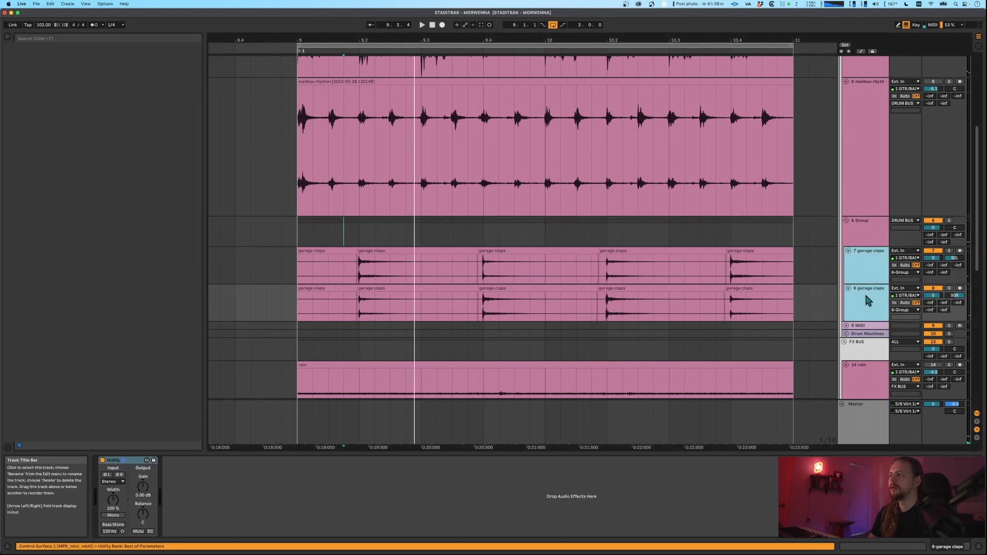
pyautogui.click(867, 237)
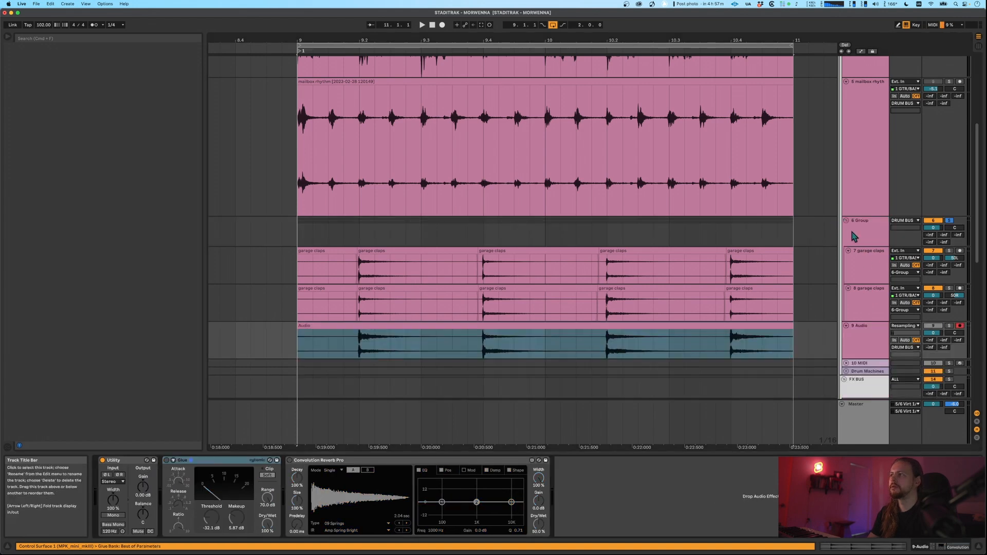
pyautogui.click(858, 233)
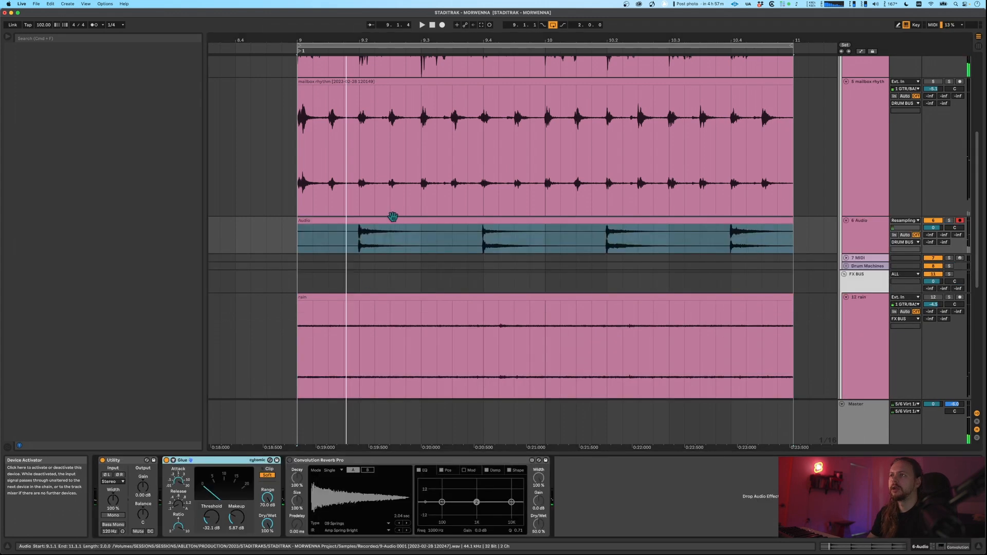
# - Open the resampled claps clip and reduce its Beats transient envelope to 29 during playback
pyautogui.doubleClick(397, 220)
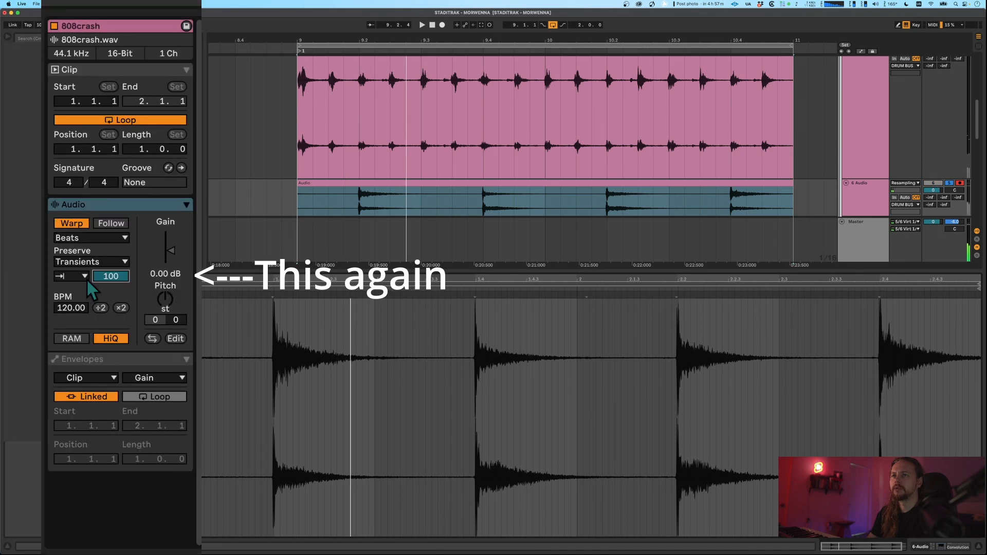
pyautogui.press('space')
pyautogui.moveTo(105, 280); pyautogui.dragTo(105, 317)
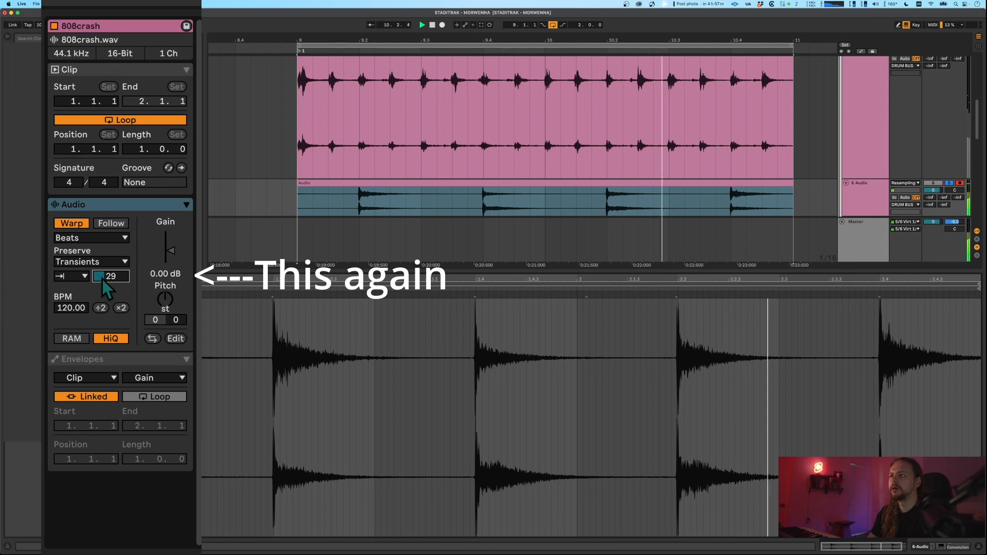
# - Check the stray transient near 2.1 in the resampled claps clip and pin the four claps with warp markers
pyautogui.click(586, 295)
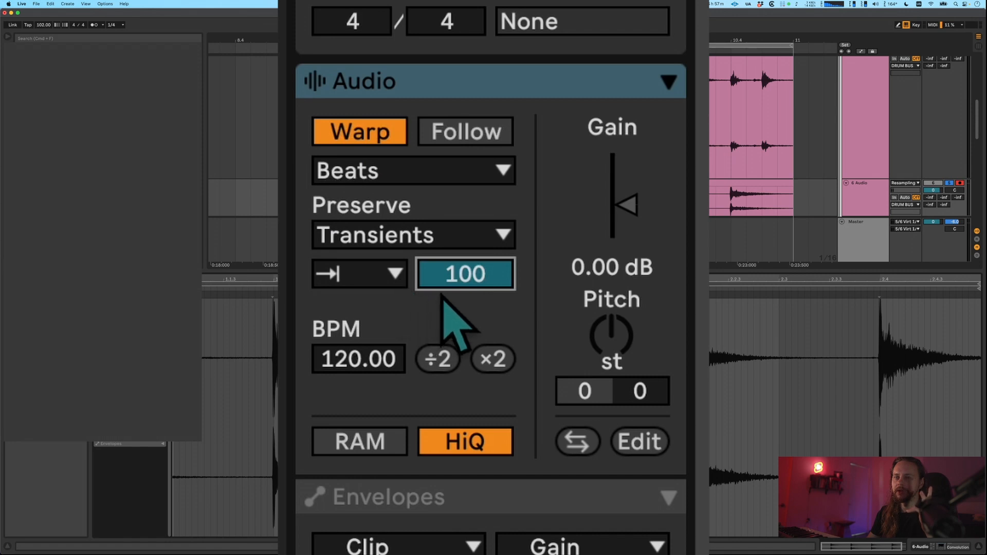
pyautogui.moveTo(446, 281); pyautogui.dragTo(446, 294)
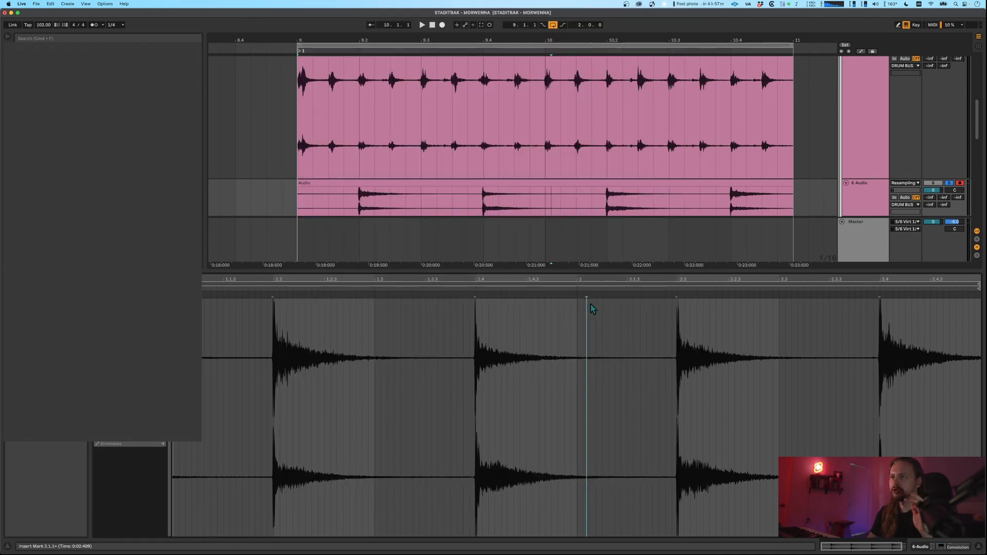
pyautogui.click(615, 319)
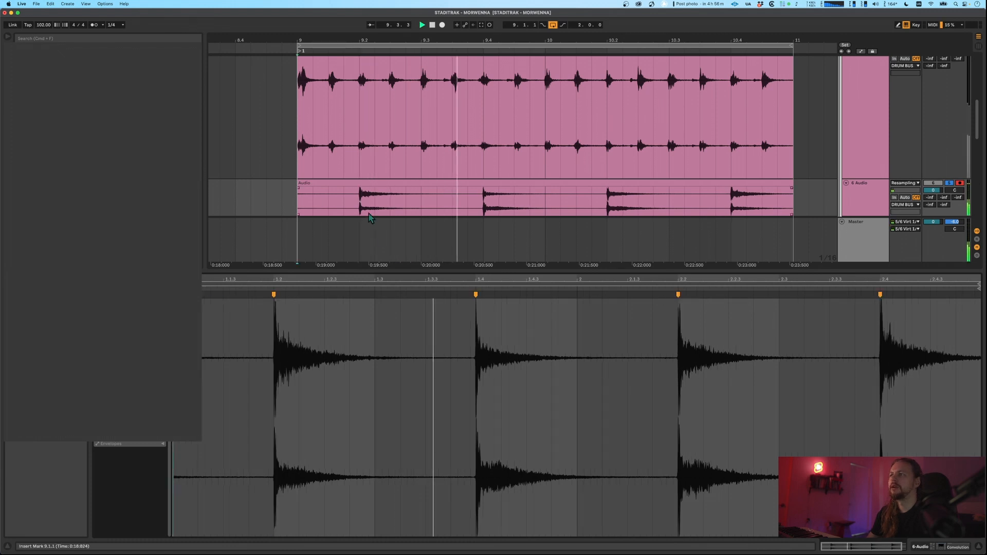
# - Fade in the start of the resampled claps clip up to its first hit on beat 9.2
pyautogui.click(736, 198)
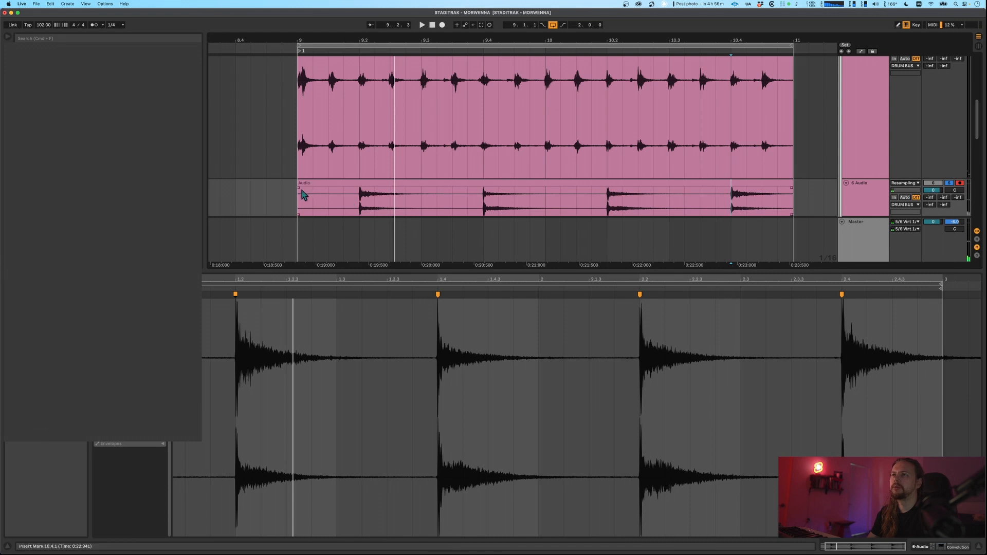
pyautogui.moveTo(301, 190); pyautogui.dragTo(359, 209)
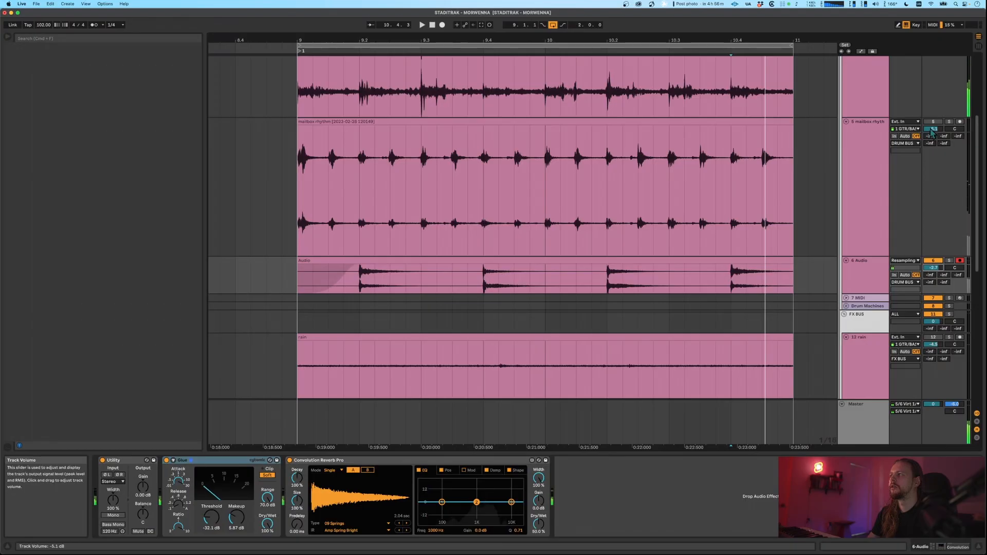
# - Reactivate the mailbox rhythm track and lower its volume to -13.2 dB while the loop plays
pyautogui.click(934, 122)
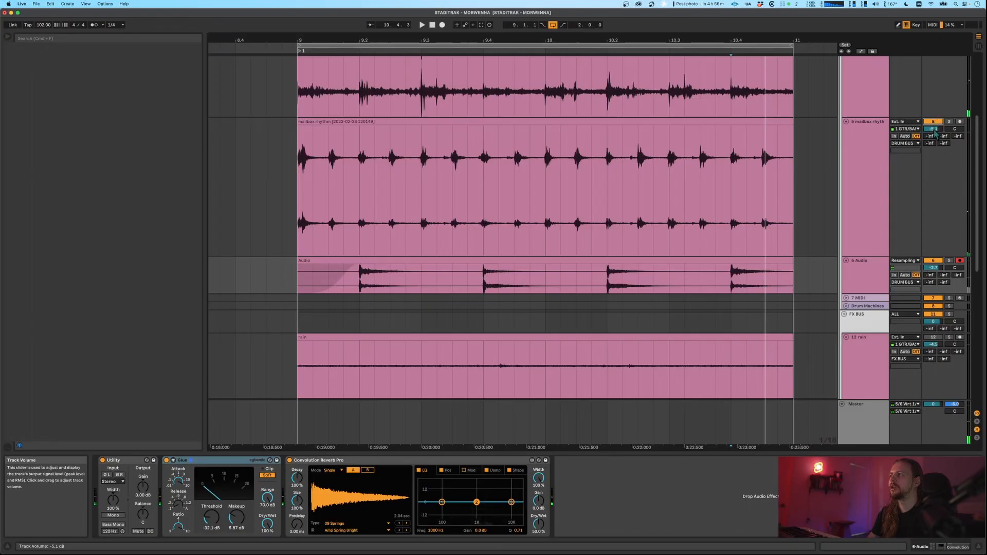
pyautogui.press('space')
pyautogui.moveTo(935, 130); pyautogui.dragTo(935, 161)
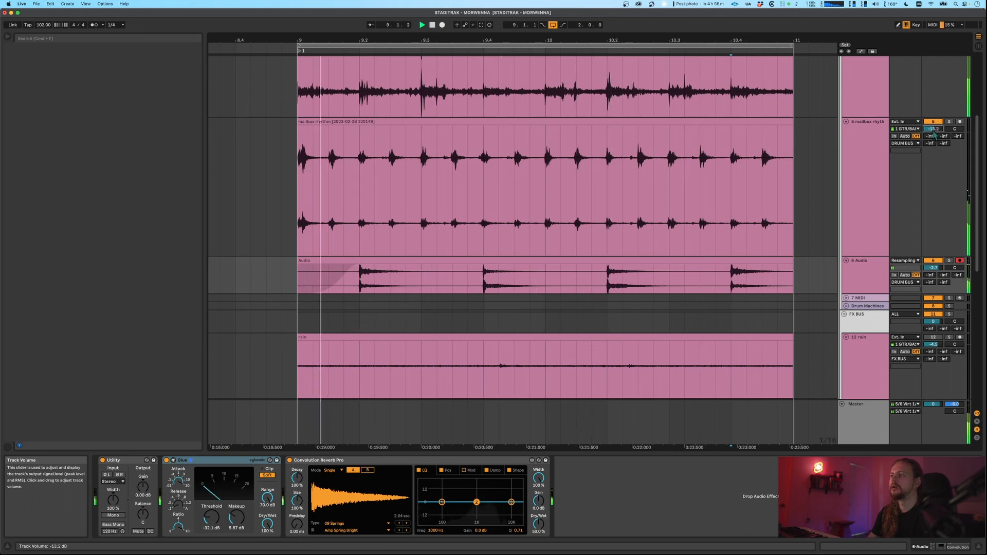
# - Raise the rain track's volume, shape it in solo with an EQ Eight low cut and high lift, and audition it in the mix
pyautogui.scroll(-5, 859, 309)
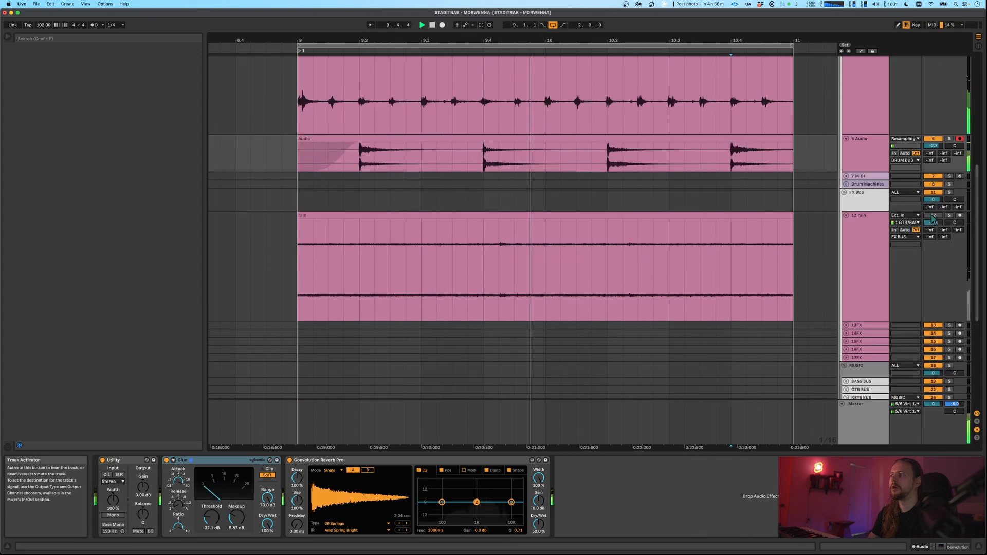
pyautogui.moveTo(933, 222); pyautogui.dragTo(944, 216)
pyautogui.click(873, 236)
pyautogui.click(949, 216)
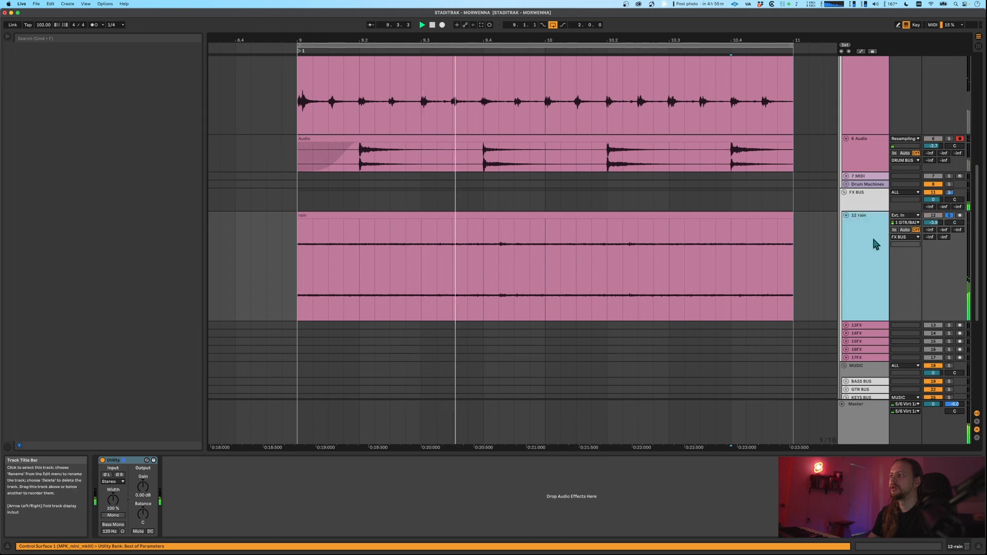
pyautogui.moveTo(216, 492); pyautogui.dragTo(230, 500)
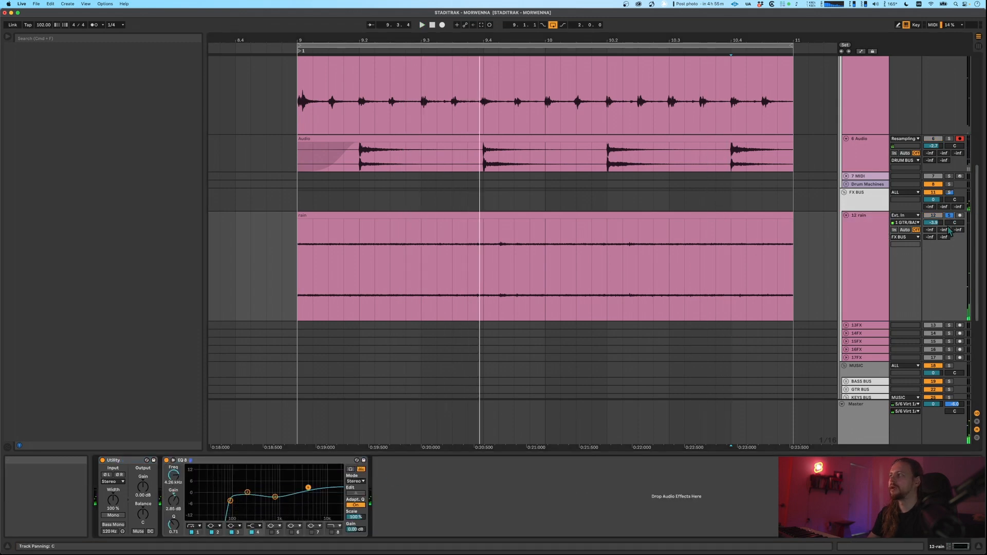
pyautogui.click(948, 216)
pyautogui.press('space')
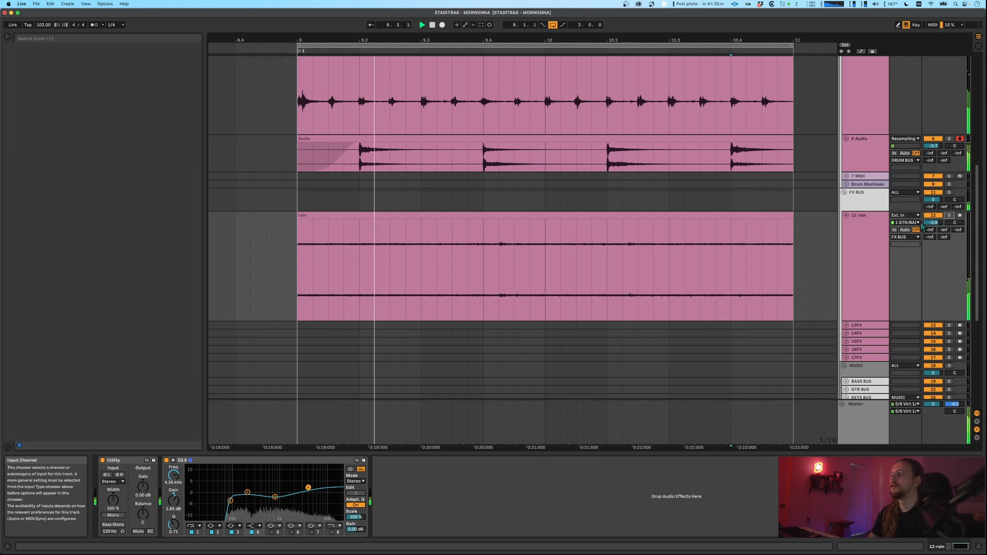
pyautogui.press('space')
# - Add LFOTool after EQ Eight on the rain track and adjust the start of its LFO curve during soloed playback
pyautogui.click(869, 246)
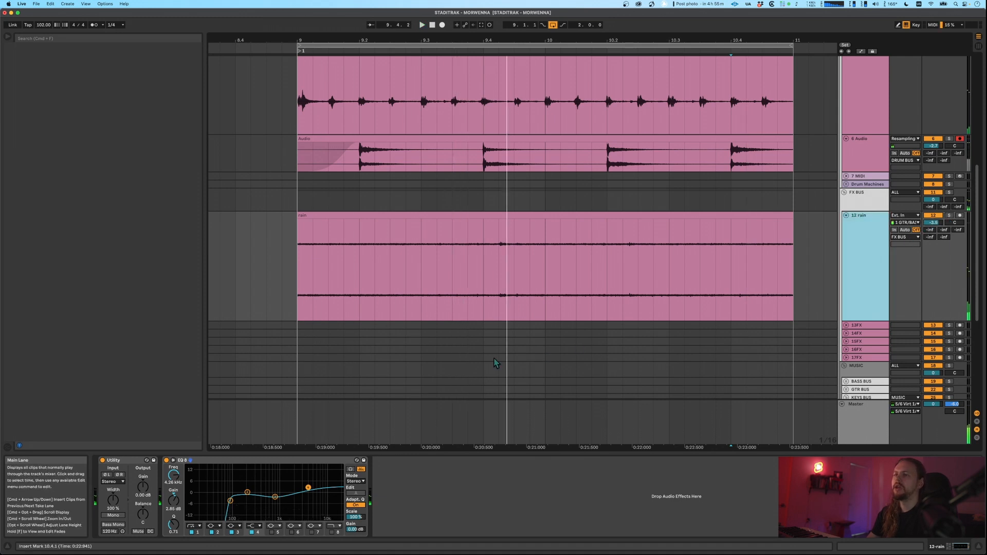
pyautogui.click(443, 505)
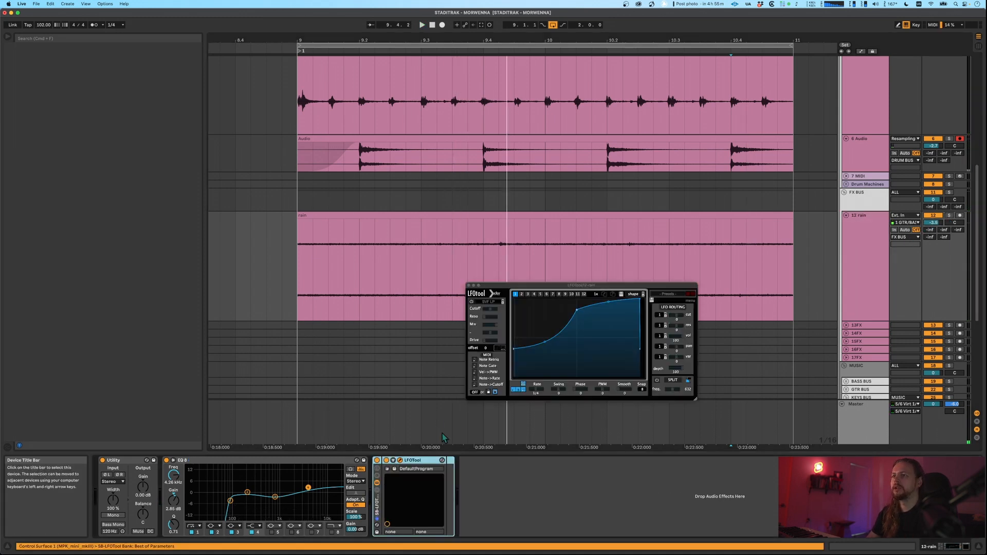
pyautogui.click(949, 215)
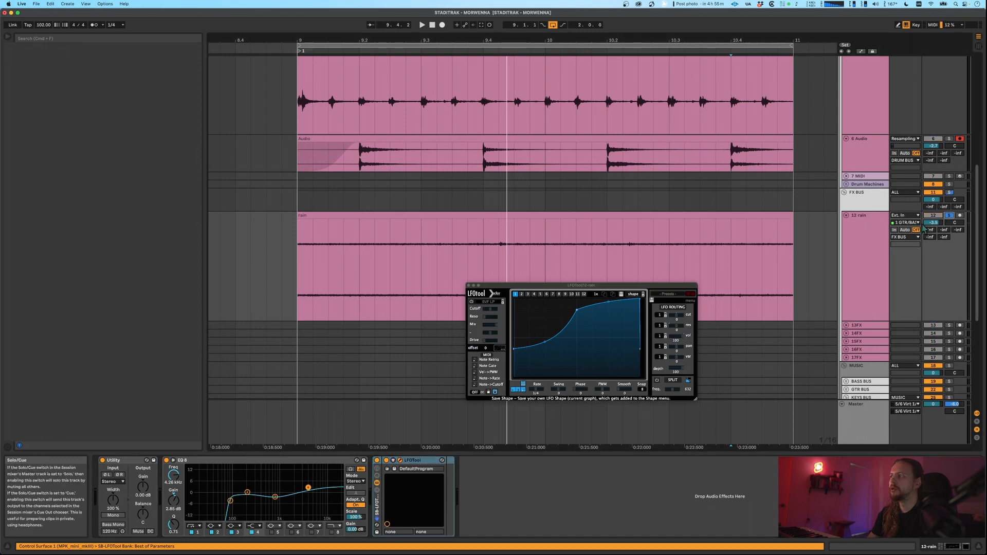
pyautogui.press('space')
pyautogui.moveTo(514, 348); pyautogui.dragTo(513, 353)
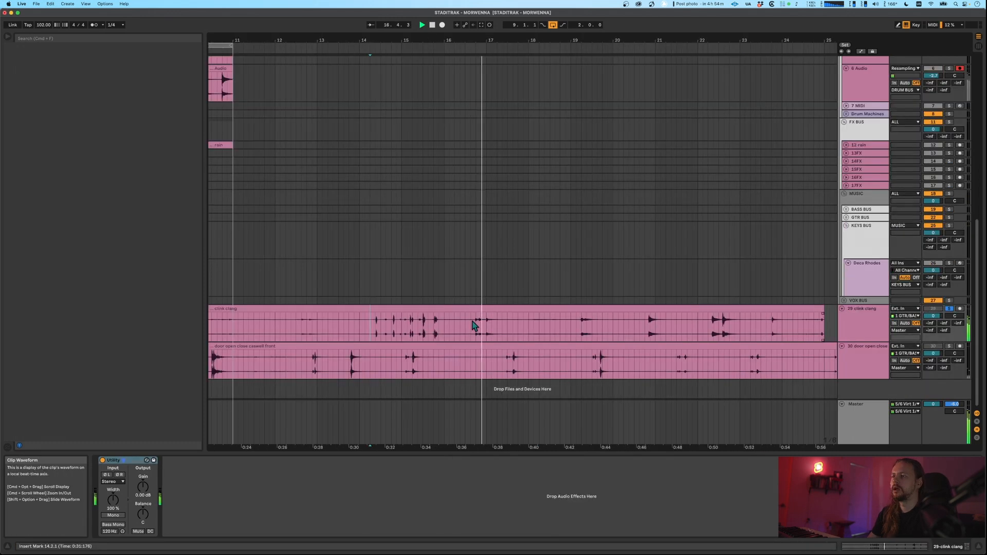
# - Audition the clink clang recording and copy its one-bar double hit from 22.2.1 onto a new audio track below the claps
pyautogui.click(576, 322)
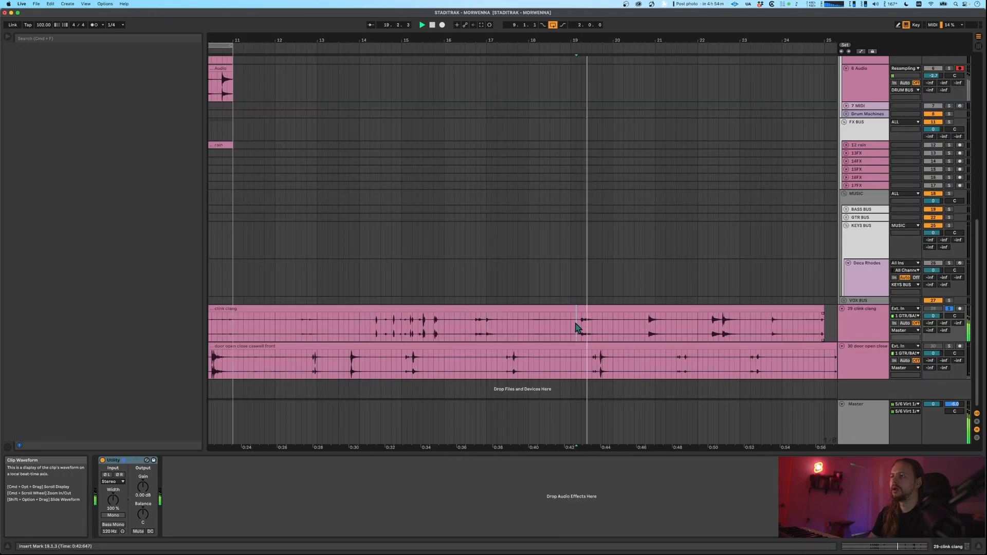
pyautogui.click(714, 322)
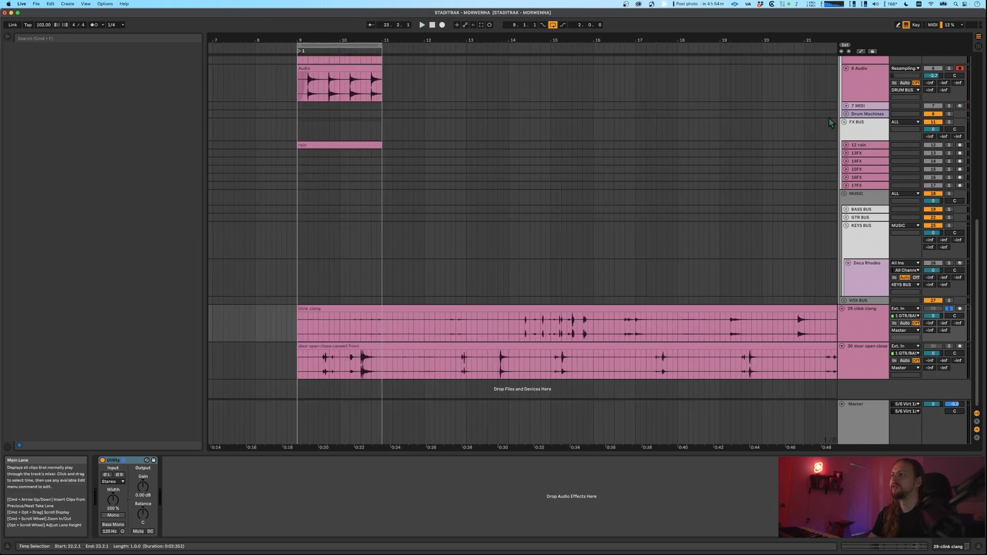
pyautogui.click(860, 96)
pyautogui.press('super+t')
pyautogui.click(363, 116)
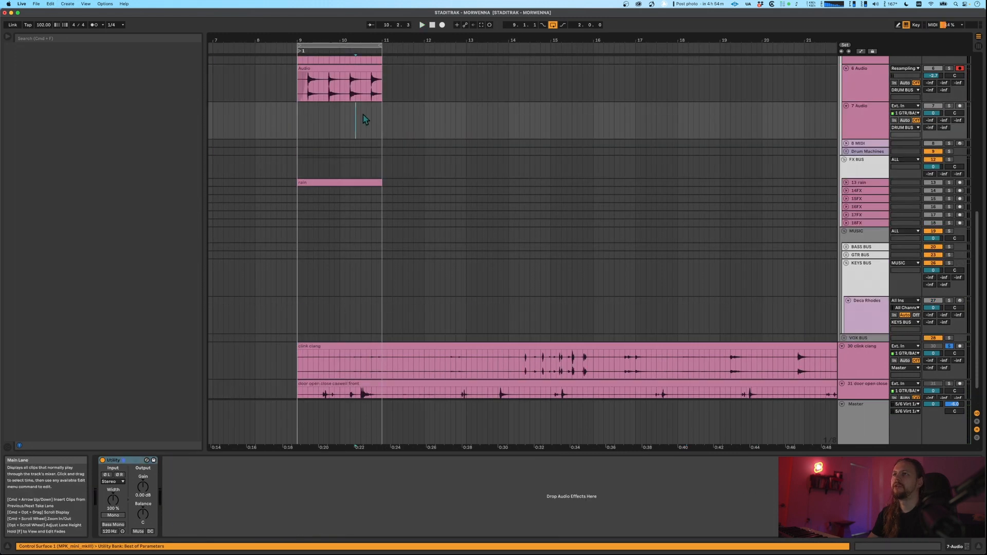
pyautogui.press('z')
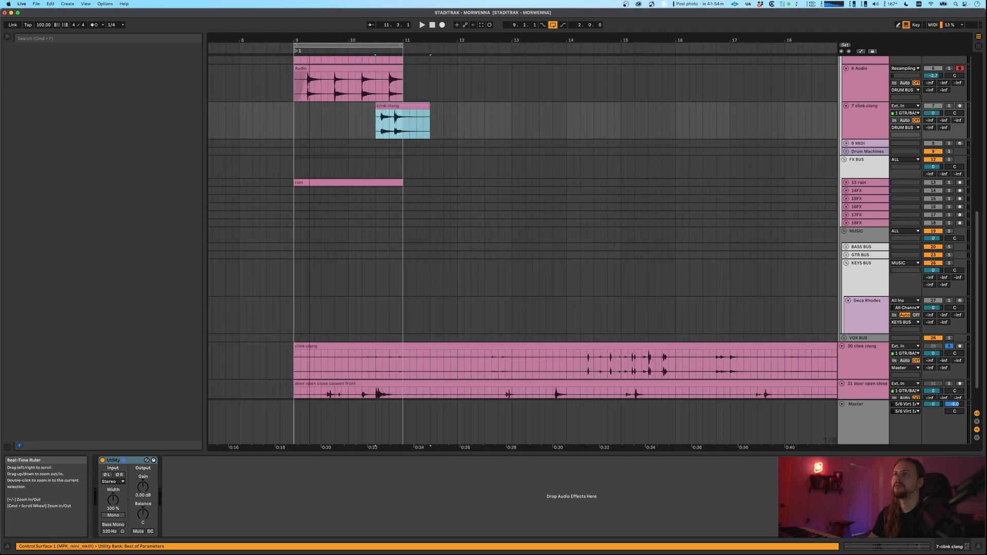
# - Set the trimmed clink clang clip's Beats transient envelope to 29 during playback and adjust the OTT on its track
pyautogui.click(713, 216)
pyautogui.press('space')
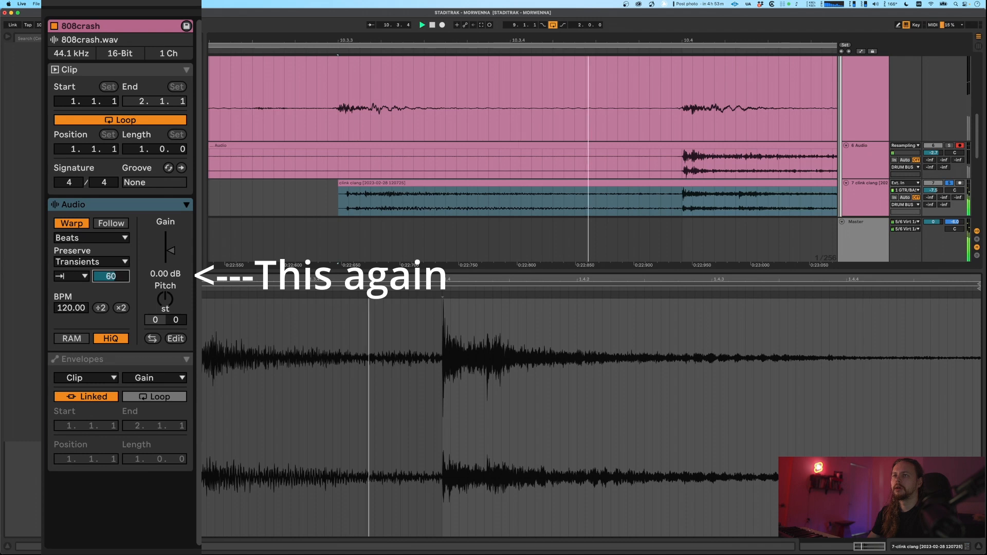
pyautogui.write('29')
pyautogui.press('Return')
pyautogui.press('space')
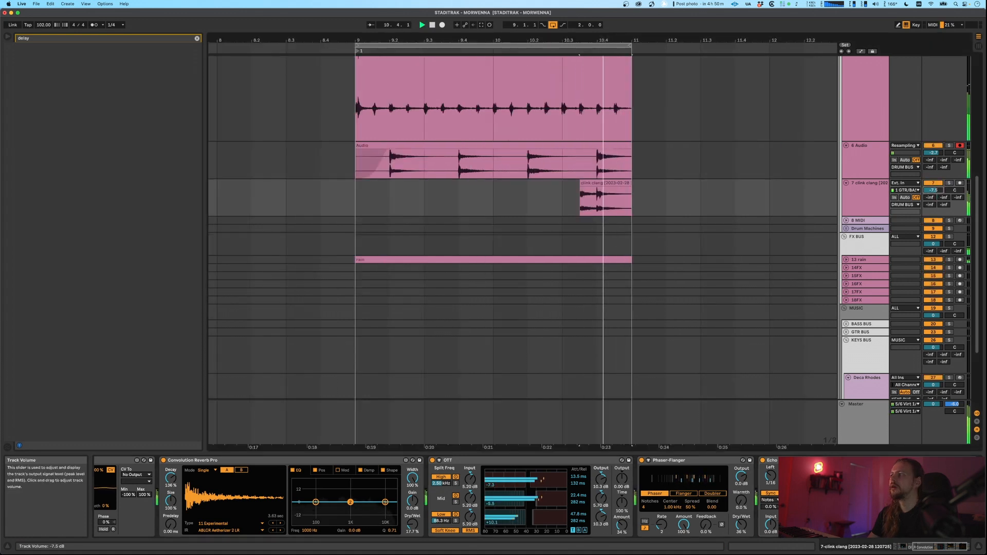
pyautogui.click(581, 530)
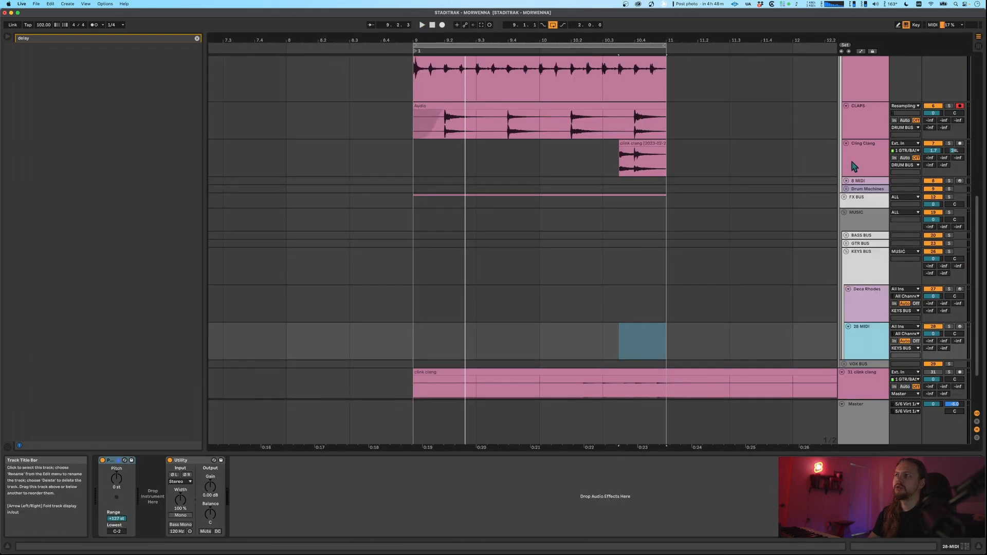
# - Split the clink clang clip at its second hit on 10.4.1 and load the second part as a Simpler instrument on the empty MIDI track
pyautogui.click(853, 164)
pyautogui.click(873, 346)
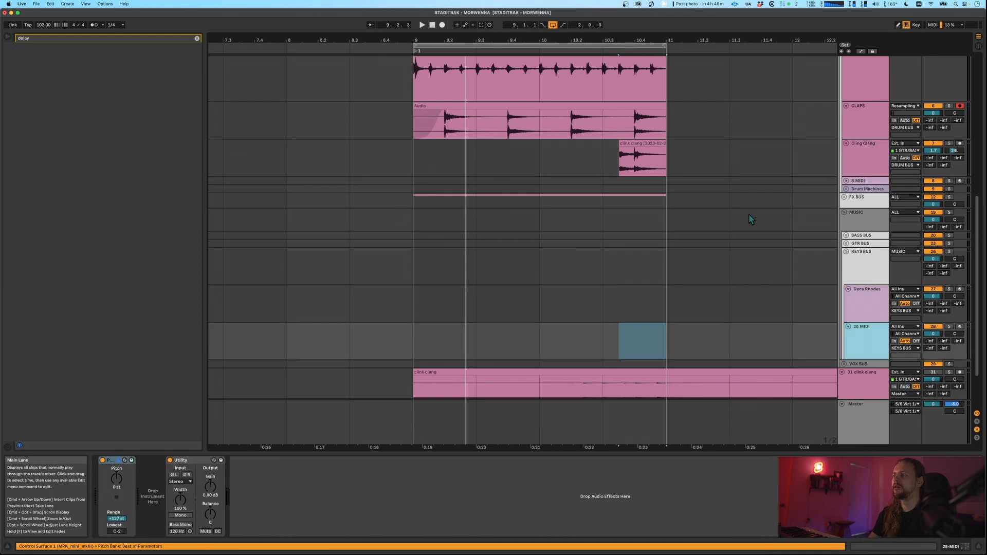
pyautogui.click(635, 158)
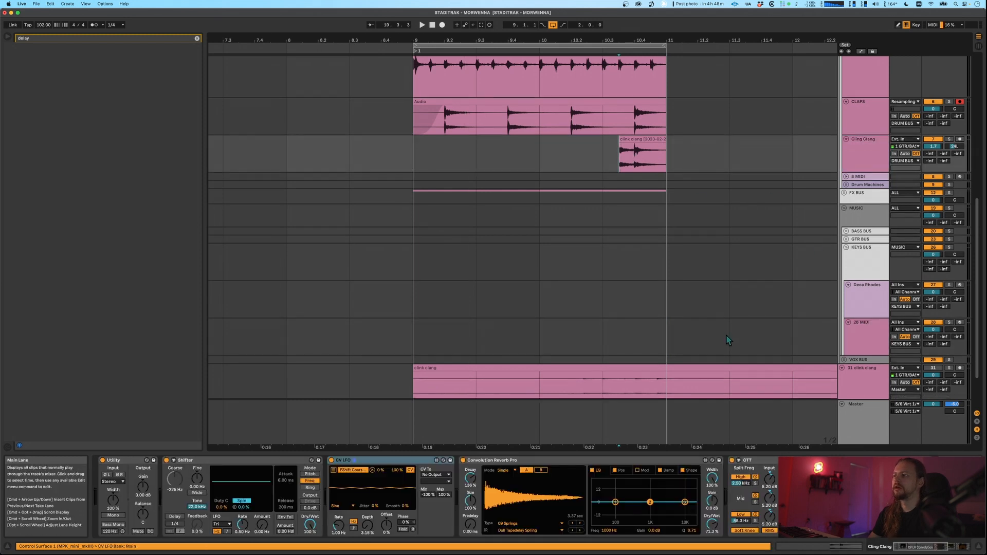
pyautogui.press('super+e')
pyautogui.click(879, 348)
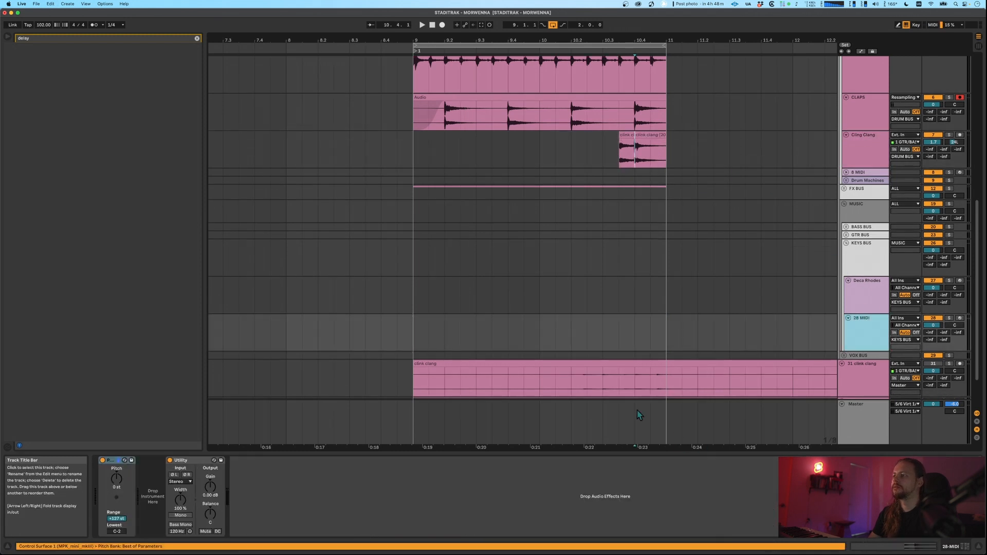
pyautogui.click(651, 139)
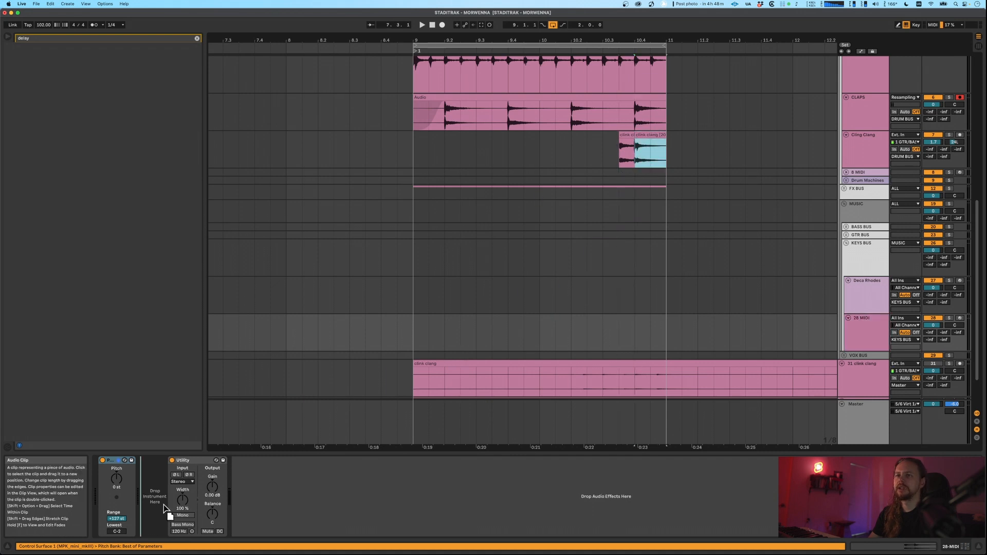
pyautogui.moveTo(152, 514); pyautogui.dragTo(172, 496)
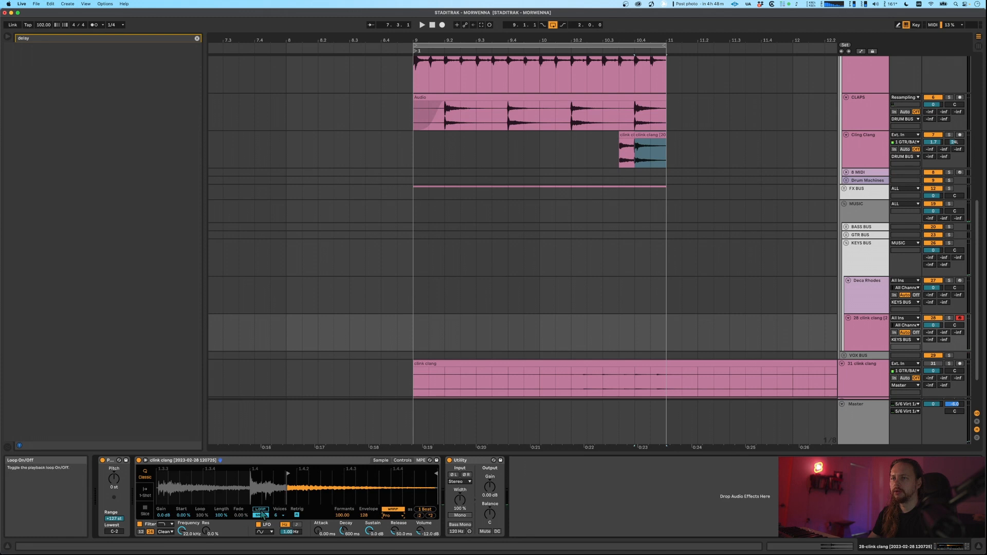
# - Enable looping in the clink clang Simpler, set Loop to 76.6% and Length to 21.9%, and solo its MIDI track
pyautogui.click(260, 509)
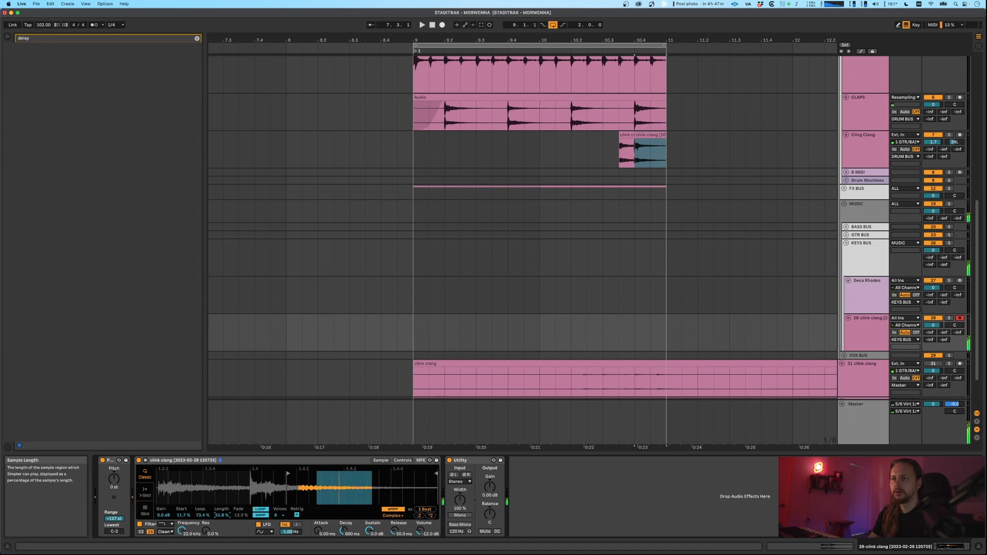
pyautogui.moveTo(202, 515); pyautogui.dragTo(208, 520)
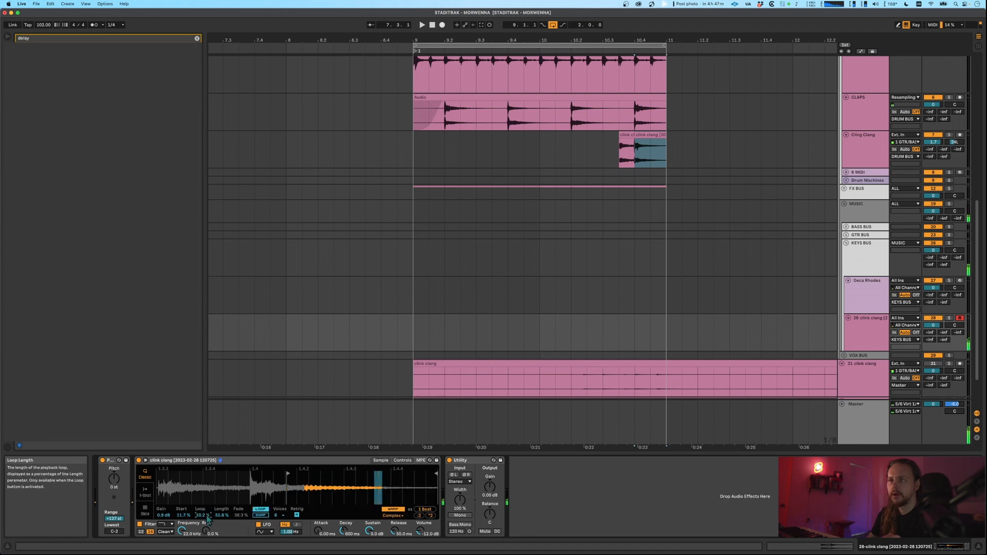
pyautogui.moveTo(221, 516); pyautogui.dragTo(221, 529)
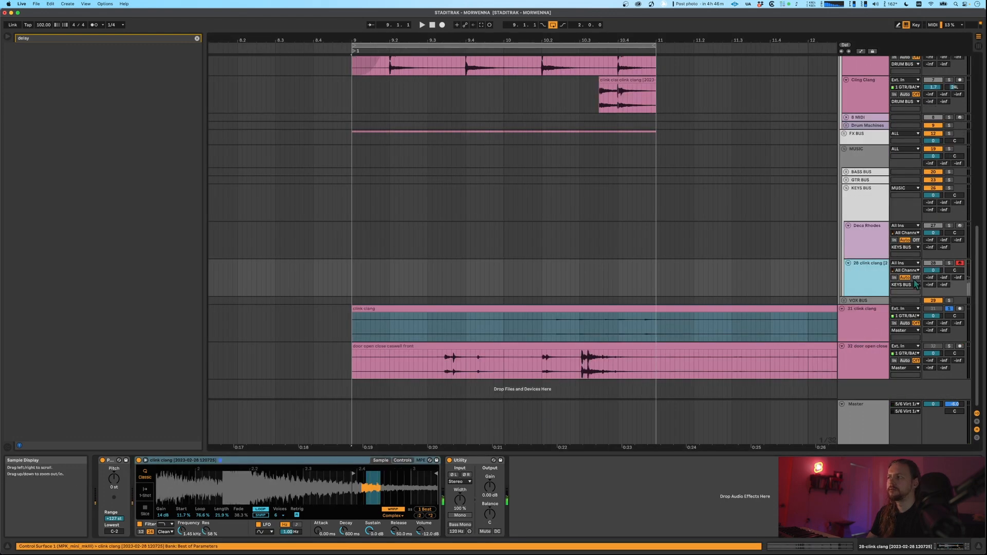
pyautogui.click(949, 263)
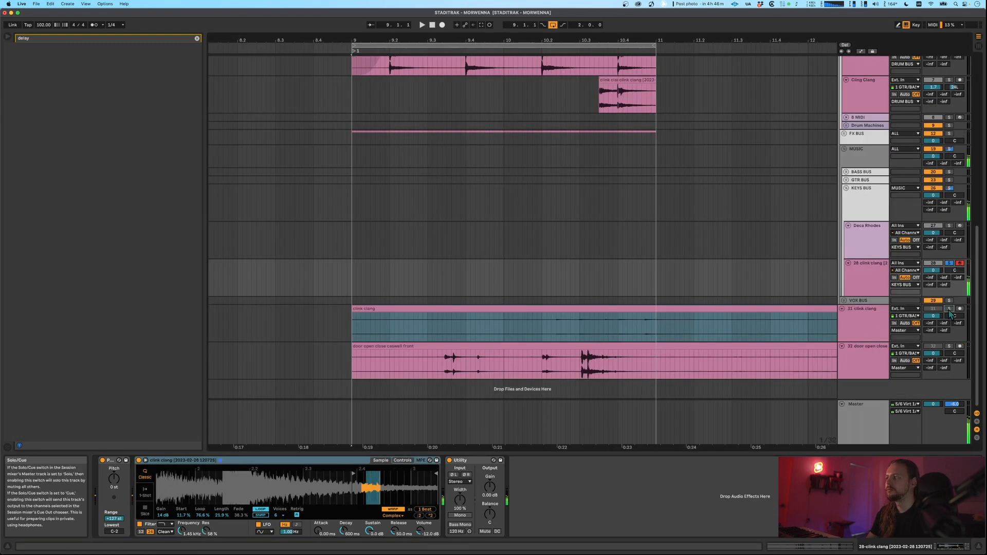